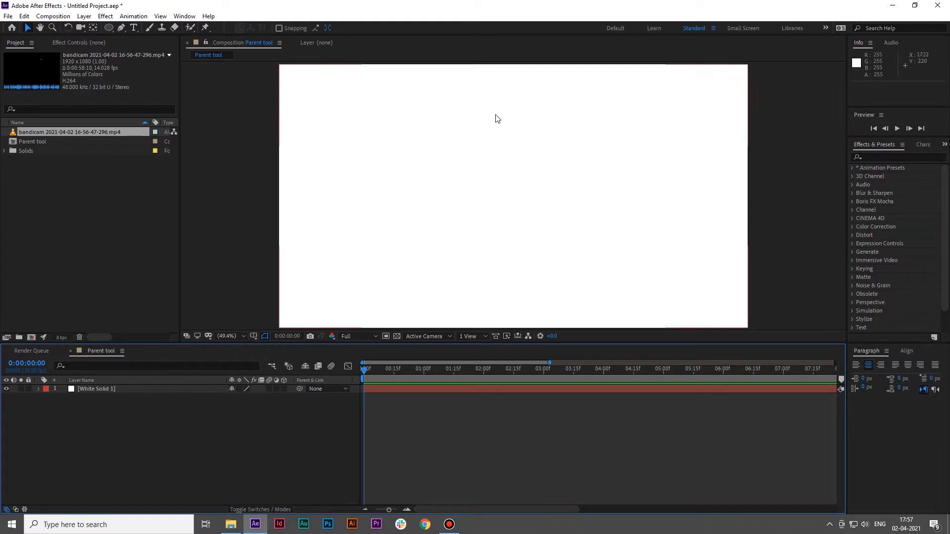
Draw a dark circle about 166 px wide in the lower middle of the composition and move it slightly lower
click(109, 28)
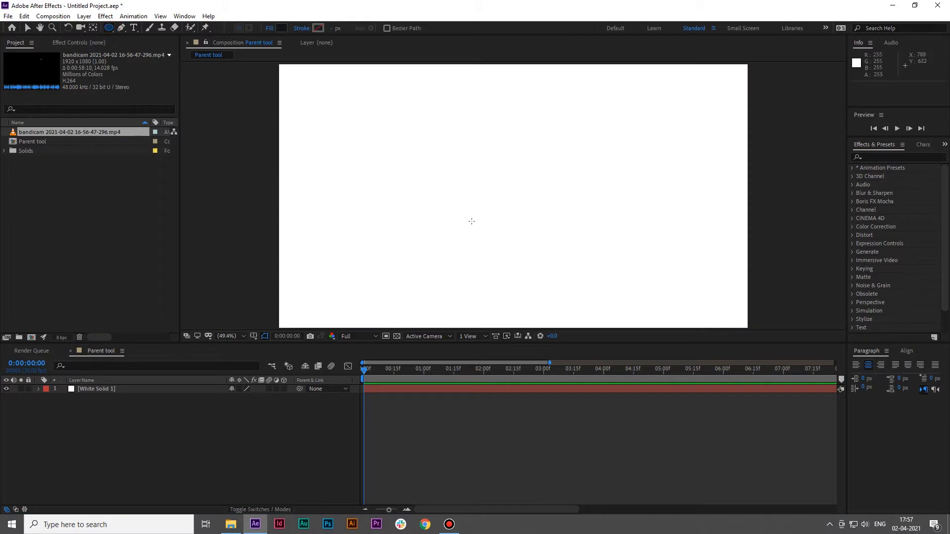
drag(488, 224, 528, 265)
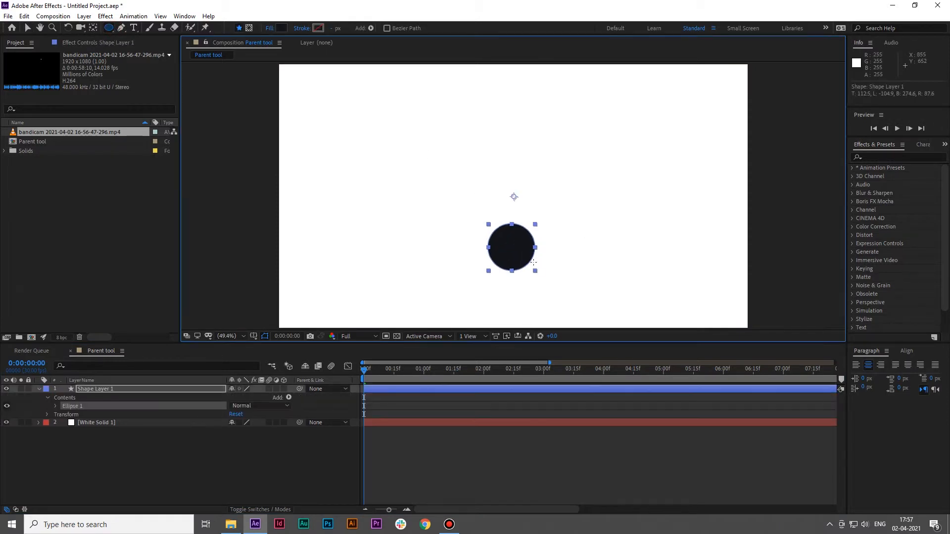
click(27, 28)
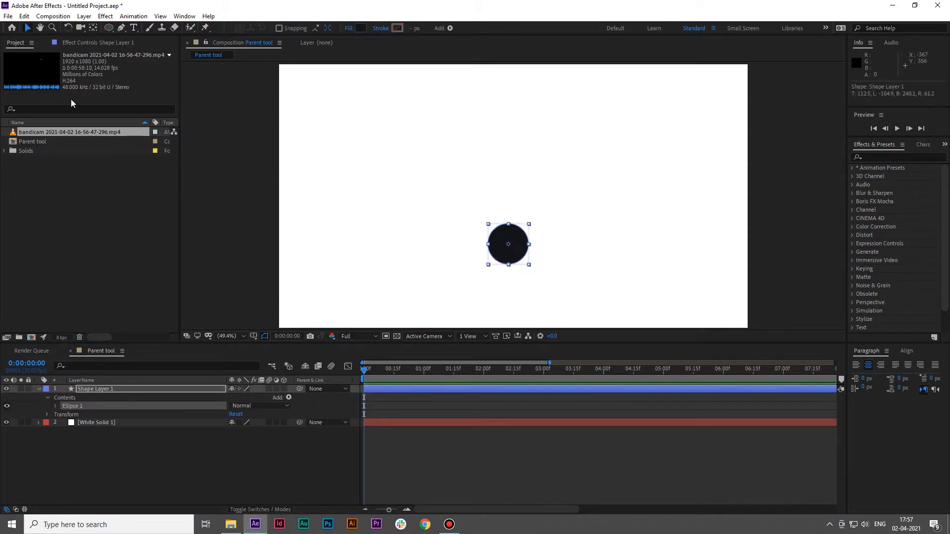
click(170, 445)
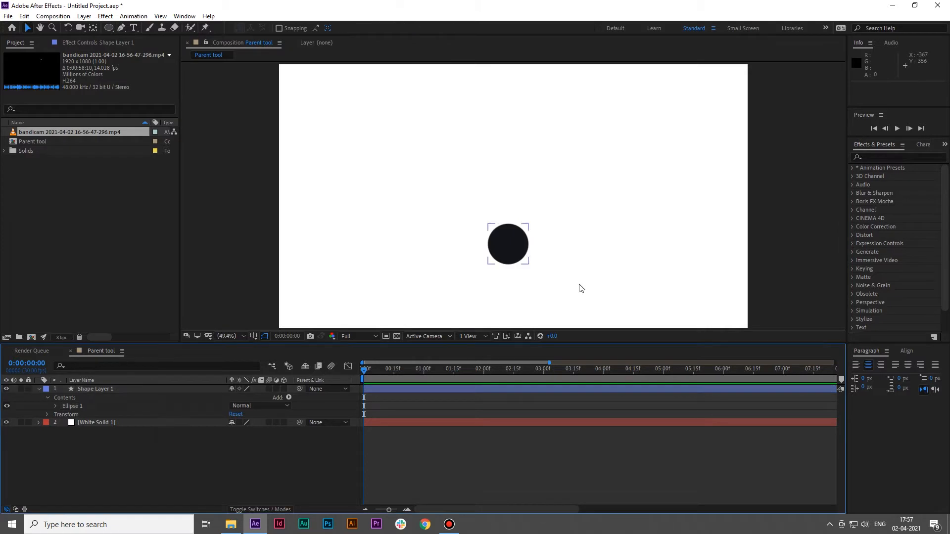
drag(508, 244, 508, 268)
click(289, 464)
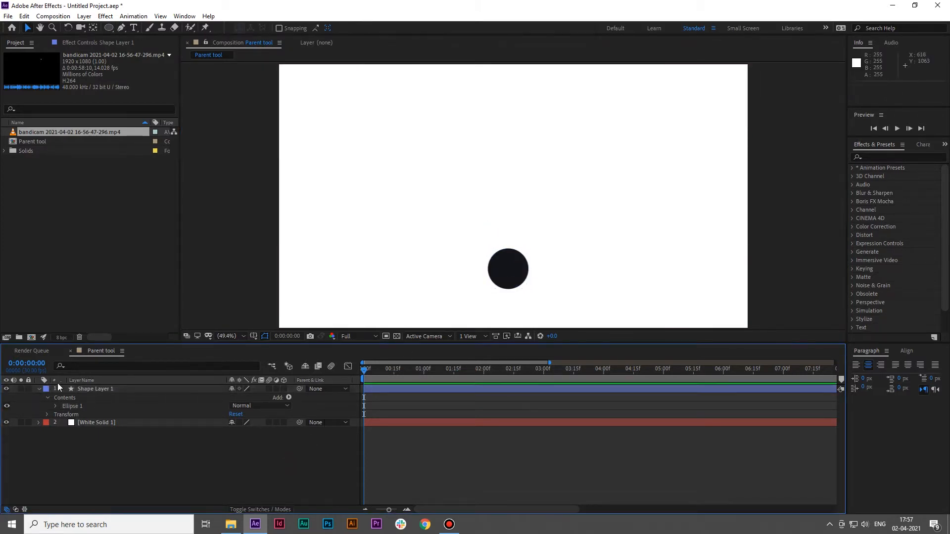
Keyframe Shape Layer 1's position at 0 seconds and, with the circle moved up, at 10 frames
click(85, 389)
key(p)
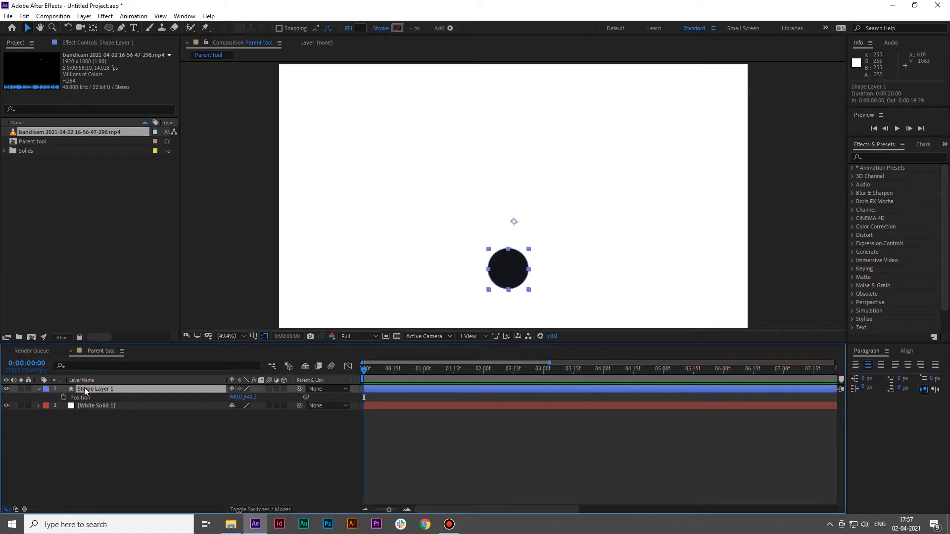
click(63, 397)
key(equal)
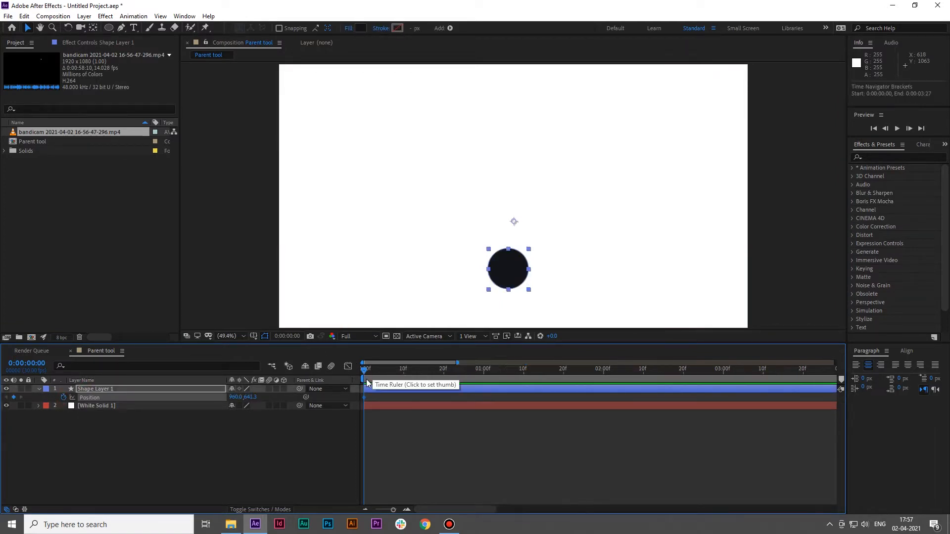
drag(365, 377, 404, 380)
drag(251, 398, 58, 388)
Copy the low and raised position keyframes alternately along the timeline to 20 frames, 1:00 and 1:10
drag(404, 376, 524, 374)
click(365, 398)
key(ctrl+c)
key(ctrl+v)
click(404, 397)
key(ctrl+c)
key(ctrl+v)
click(444, 397)
key(ctrl+c)
key(ctrl+v)
Copy the last four position keyframes, paste them starting at 1:20, and preview the bounce
drag(537, 419, 398, 400)
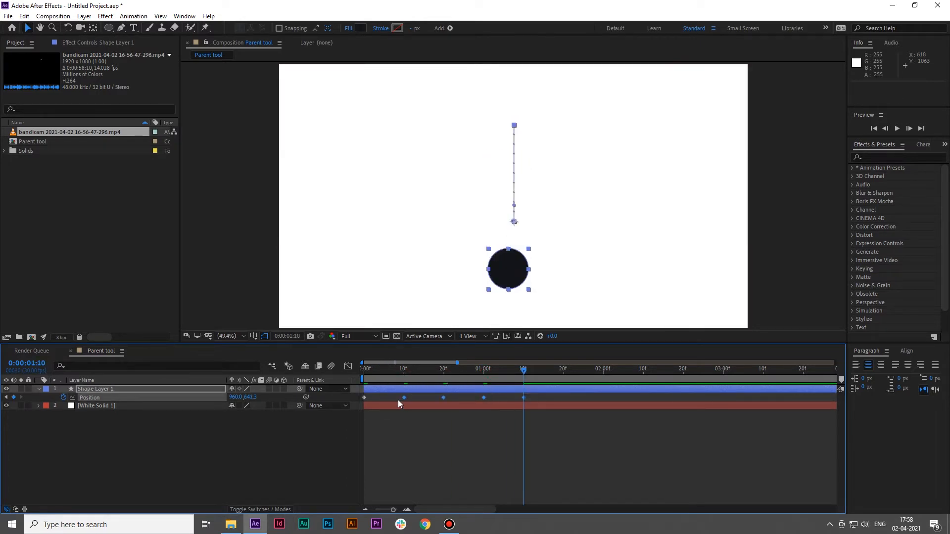
key(ctrl+c)
drag(523, 372, 563, 379)
key(ctrl+v)
key(Home)
key(space)
key(space)
Apply Easy Ease to the position keyframes at 10 frames, 1:00, 1:20 and 2:10, and preview the motion
ctrl+click(484, 397)
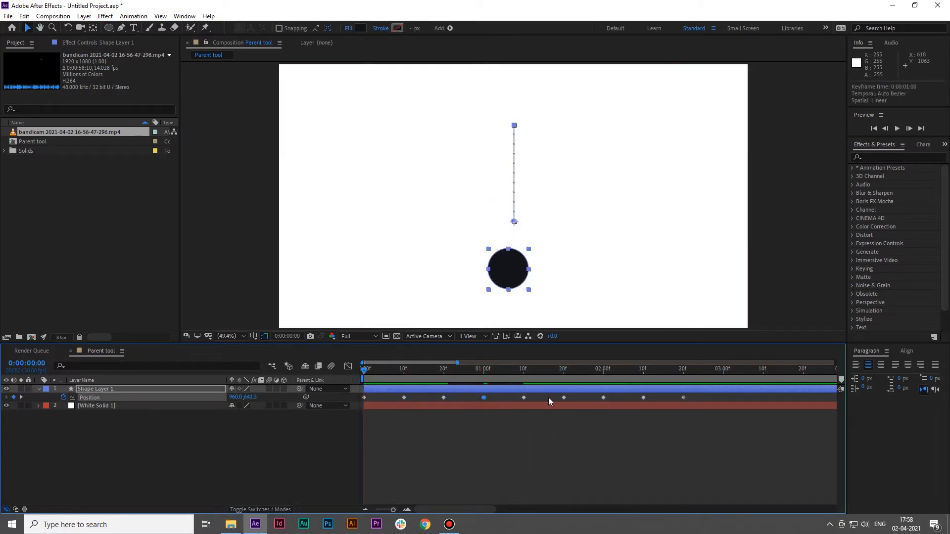
key(F9)
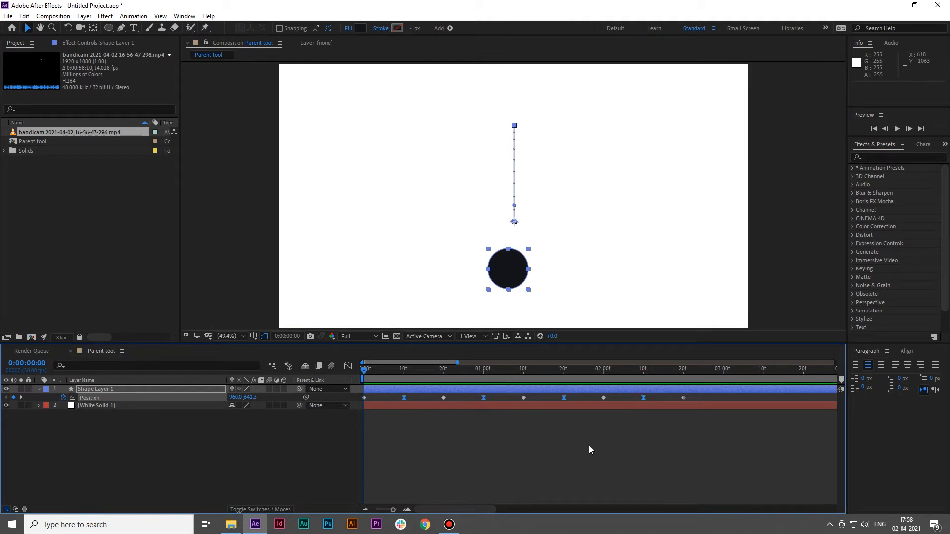
key(space)
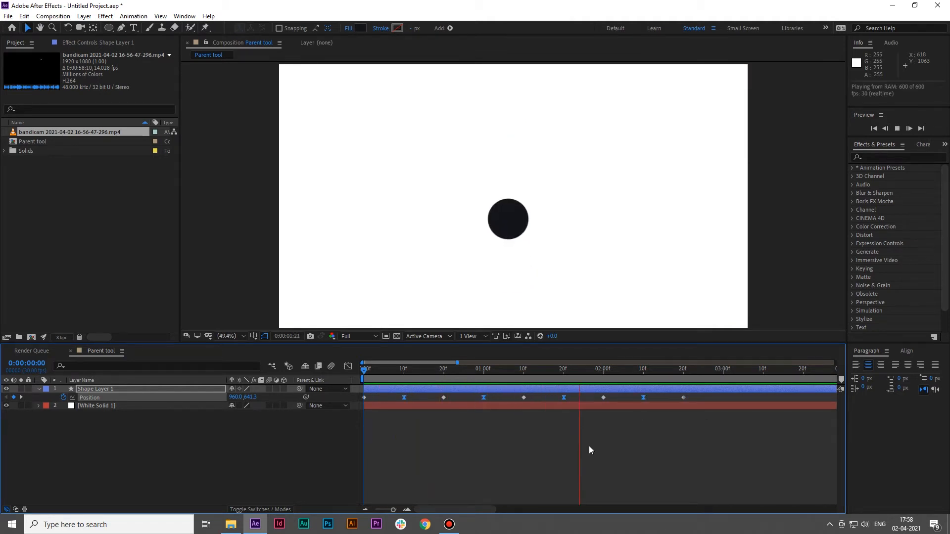
click(322, 452)
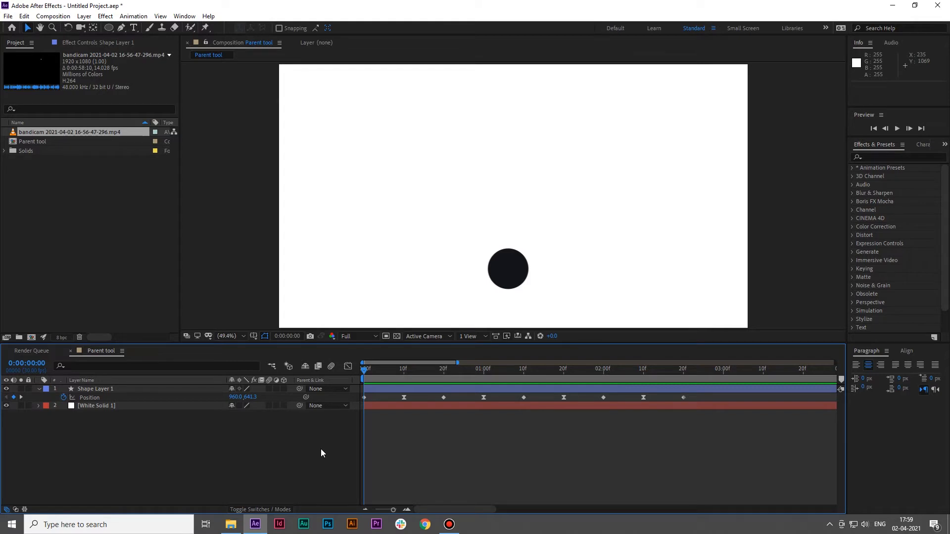
Draw three smaller circles on separate shape layers: near the canvas's left edge, near its right edge and at the lower left
click(109, 27)
drag(314, 223, 344, 252)
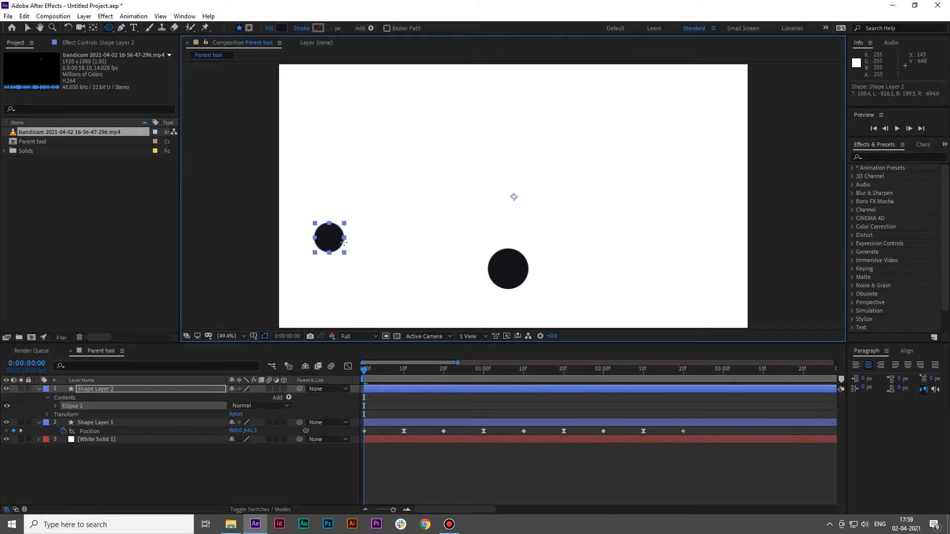
click(331, 502)
drag(674, 218, 702, 246)
click(380, 482)
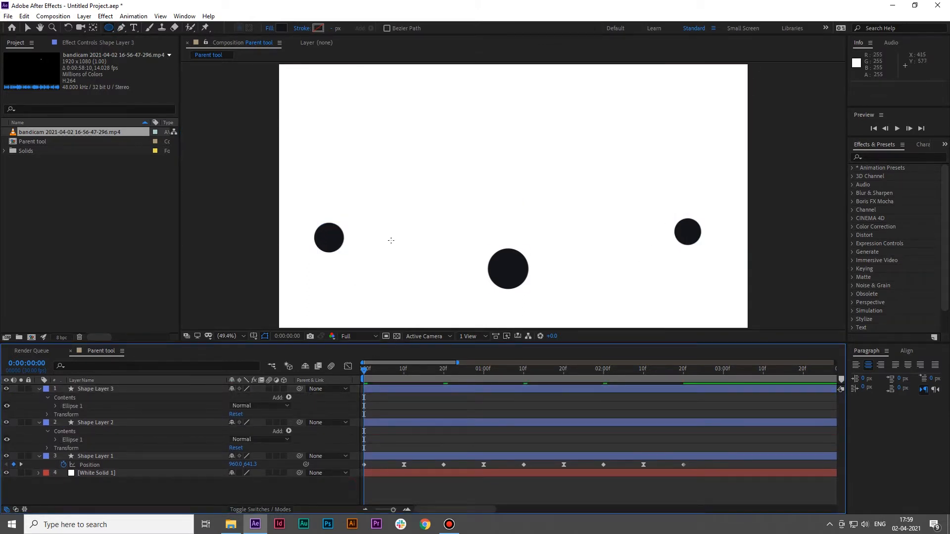
drag(362, 290, 390, 318)
click(373, 428)
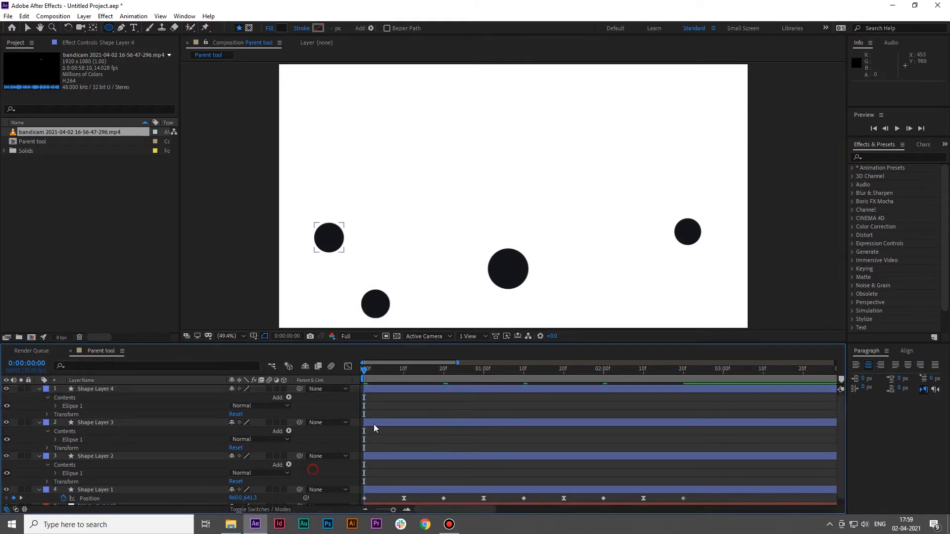
Draw three more small circles on separate layers: at the lower right and on either side above the large circle
drag(642, 283, 668, 308)
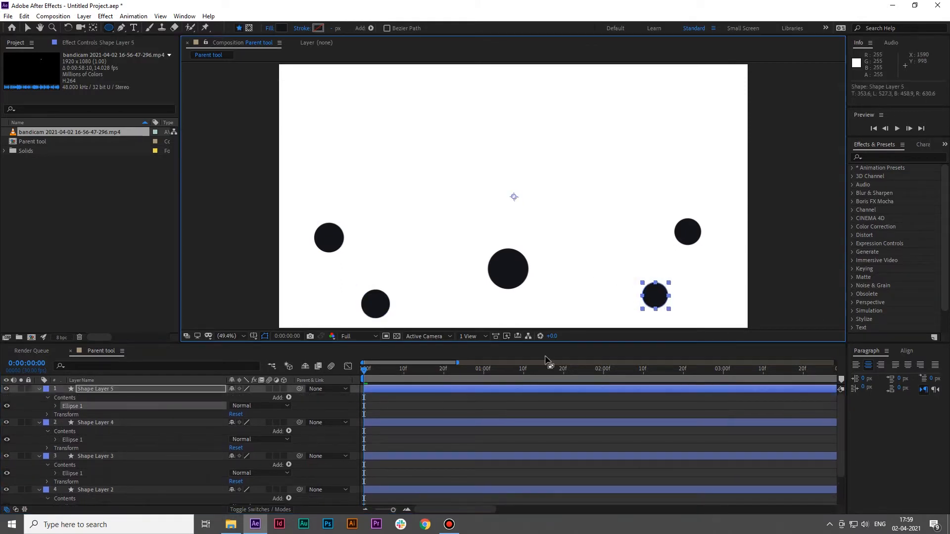
click(326, 476)
drag(573, 215, 595, 238)
click(328, 470)
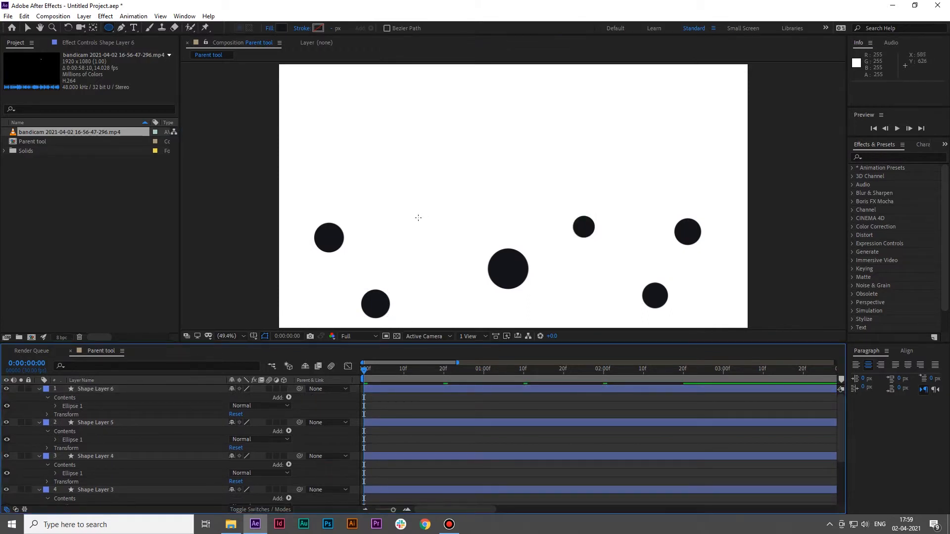
drag(405, 217, 431, 243)
click(338, 439)
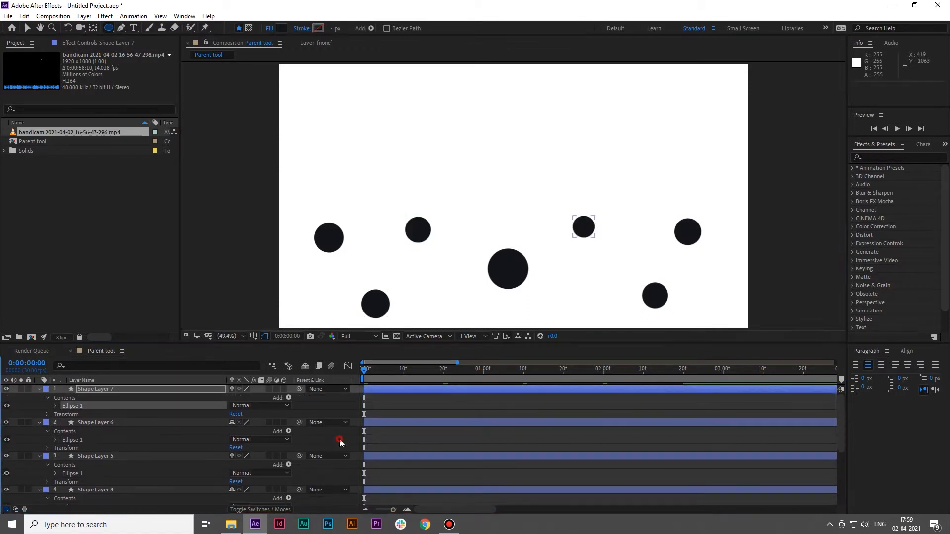
Collapse the layers' properties and preview the animation of all seven circles
click(45, 391)
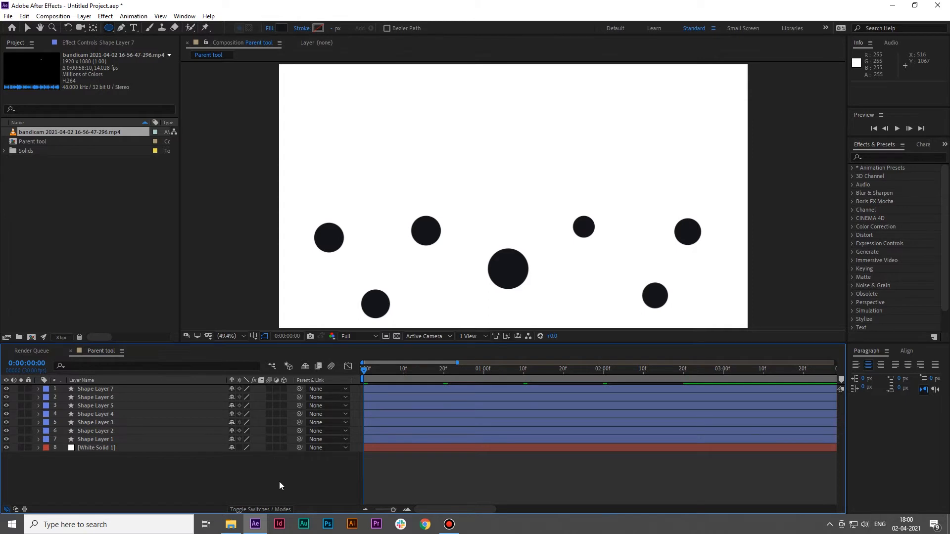
key(space)
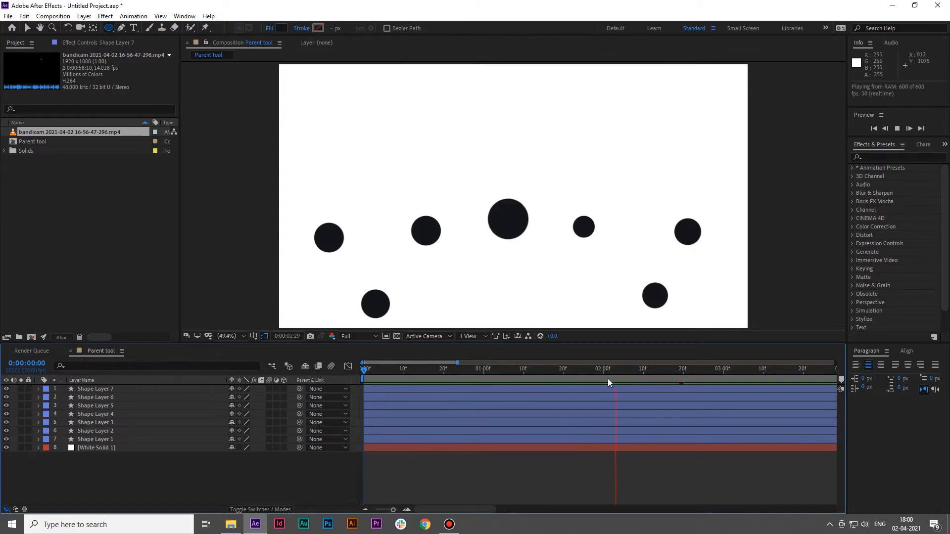
key(space)
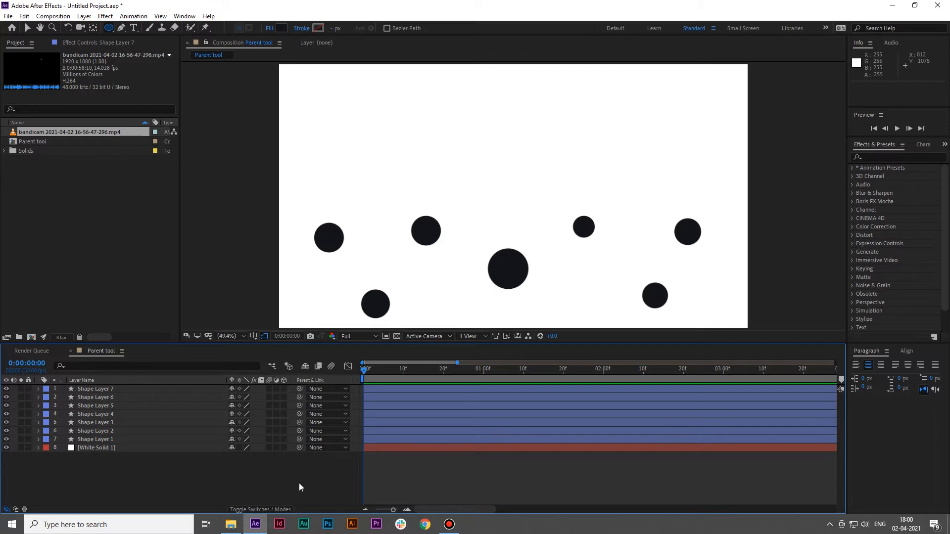
Parent Shape Layers 2 through 7 to Shape Layer 1 with the parent pick whip
click(109, 388)
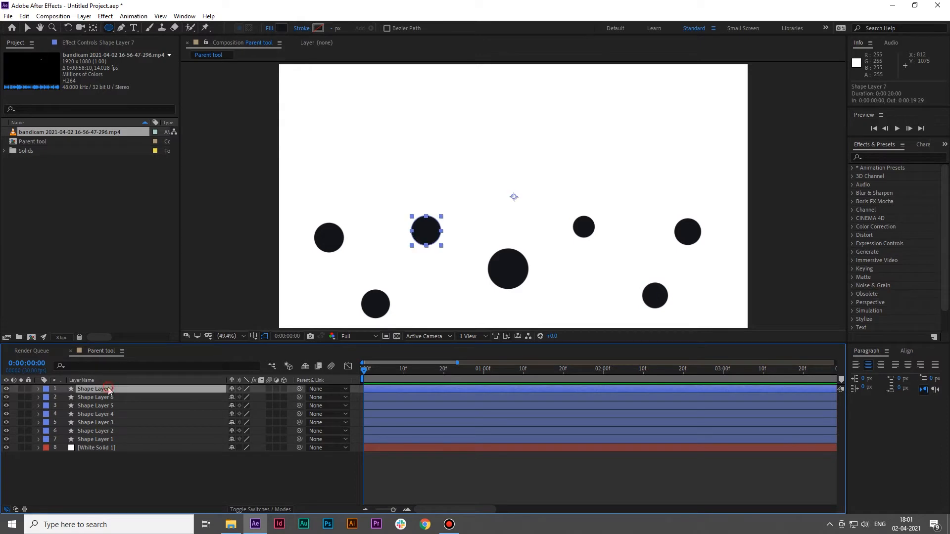
shift+click(108, 430)
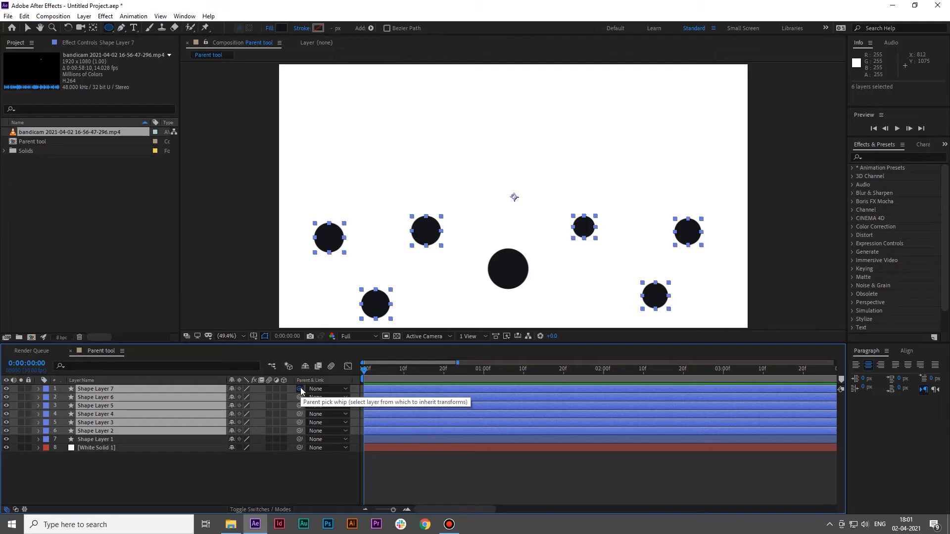
drag(704, 339, 595, 398)
drag(253, 409, 158, 442)
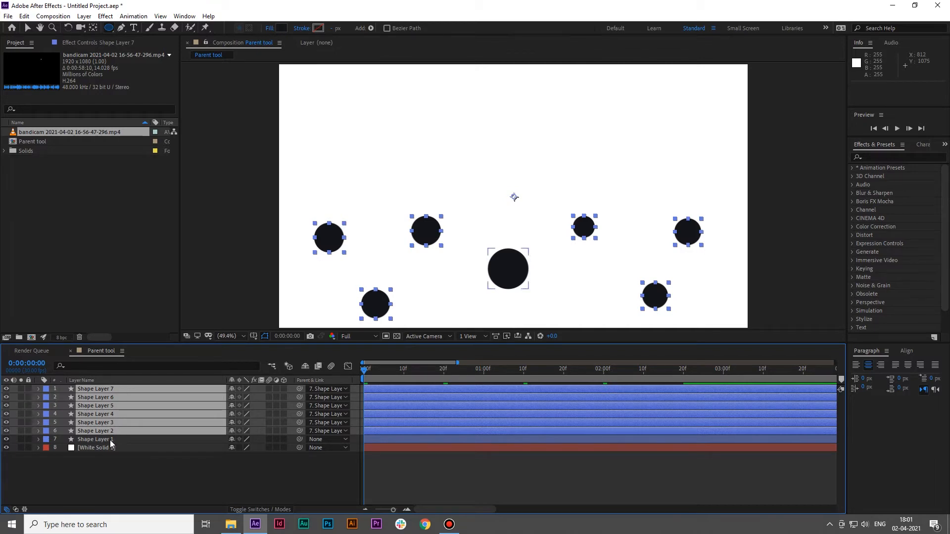
Preview the parented circles, scrub through the motion, and replay it from the start
key(space)
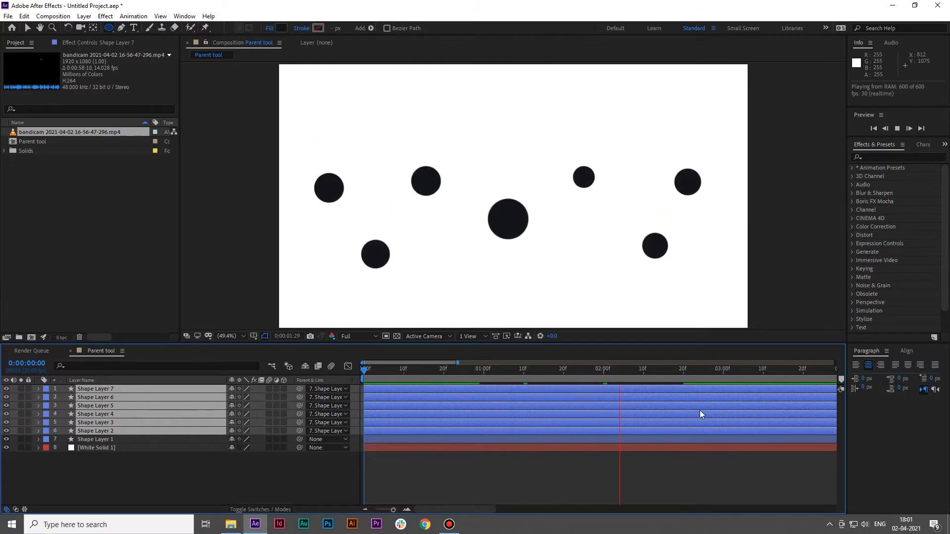
key(space)
drag(694, 372, 565, 395)
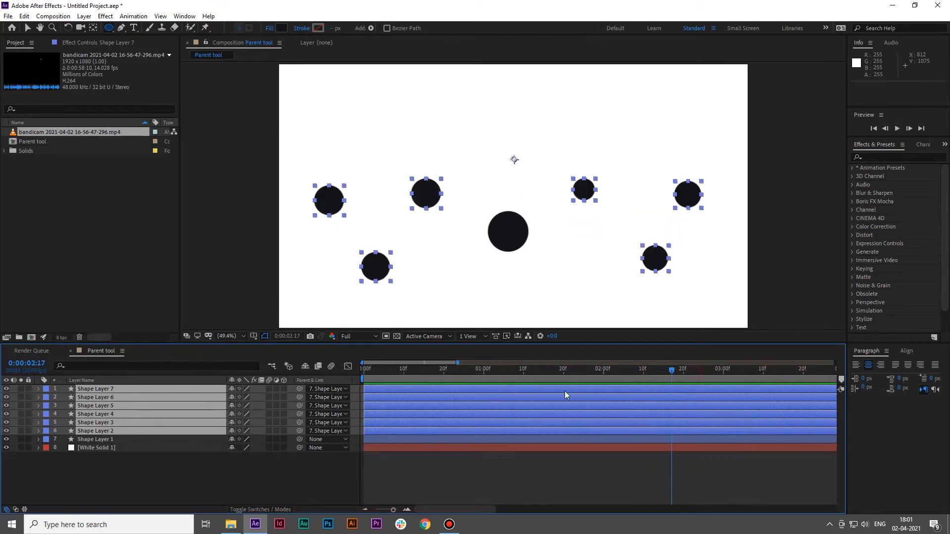
key(Home)
key(space)
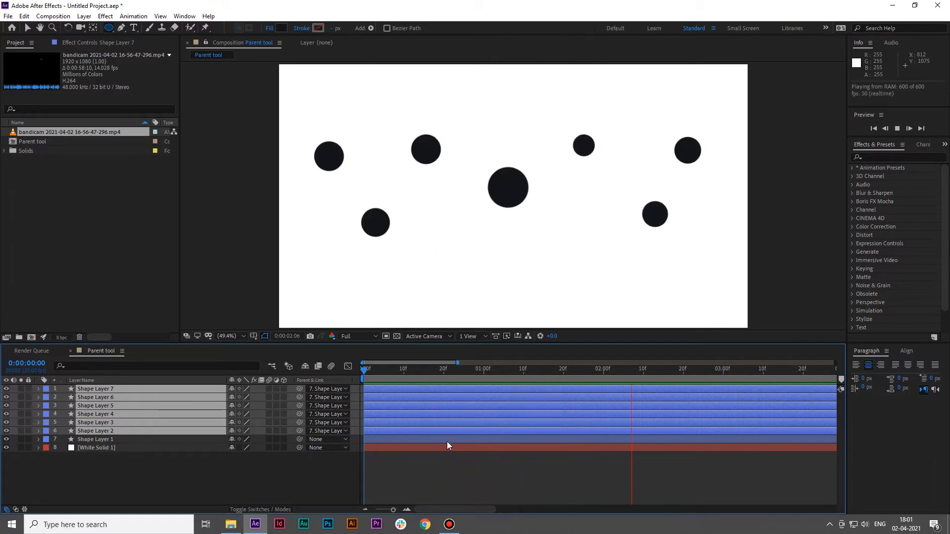
key(space)
Draw a figure's head circle about 140 px wide and a body circle about 346 px wide beneath it
key(q)
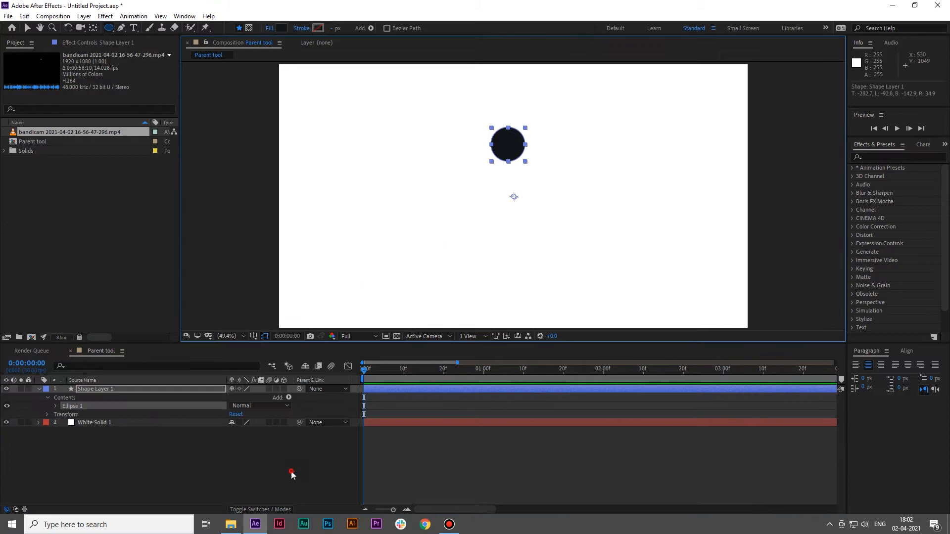
drag(465, 180, 554, 267)
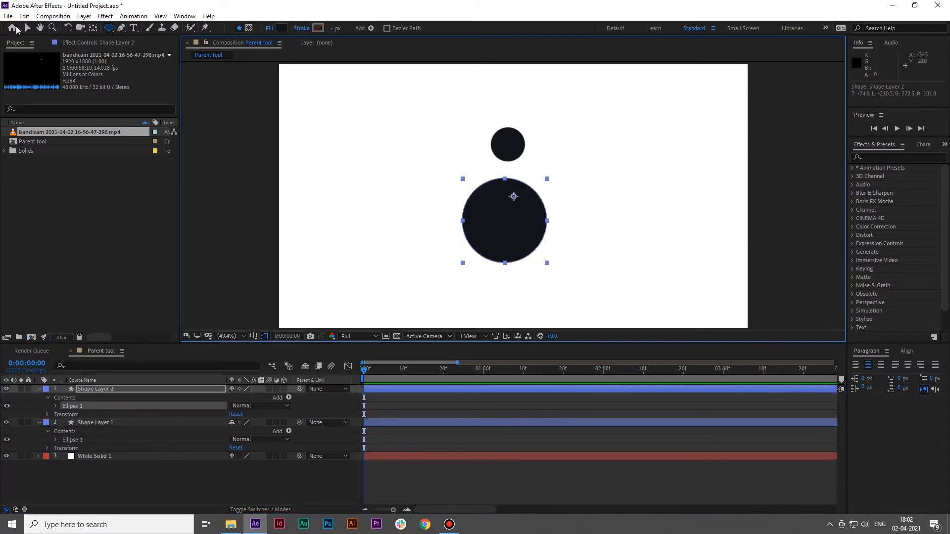
Draw a narrow vertical leg with the Rounded Rectangle tool and position it under the body circle
click(108, 28)
click(167, 38)
drag(461, 233, 476, 316)
mouse_move(465, 254)
mouse_down()
mouse_move(451, 255)
mouse_move(488, 244)
mouse_move(527, 251)
mouse_move(494, 252)
mouse_up()
Duplicate the leg layer and place the copy beside the first as the figure's second leg
click(96, 456)
click(95, 389)
key(ctrl+d)
click(445, 415)
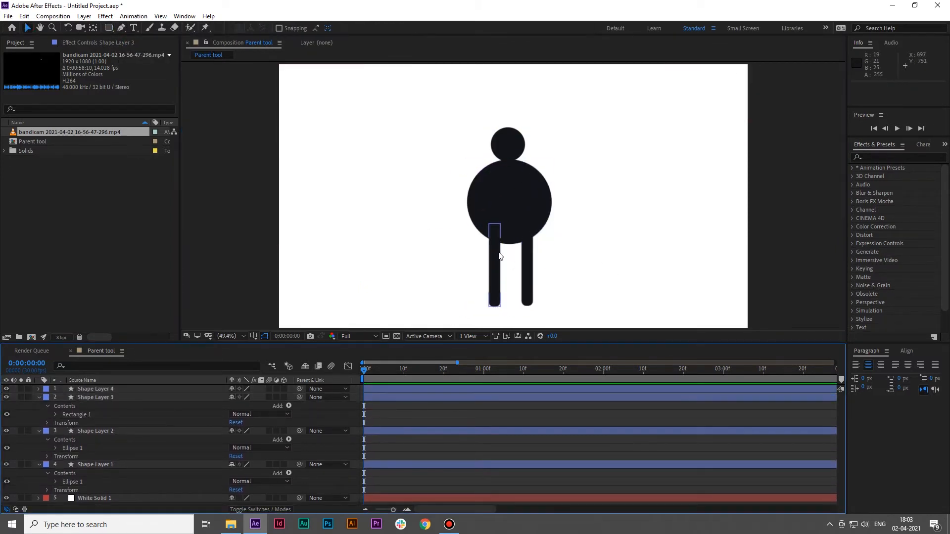
Select the figure's legs, body and head in turn to identify each part's layer, ending on the body
click(498, 252)
click(420, 414)
click(505, 200)
click(506, 197)
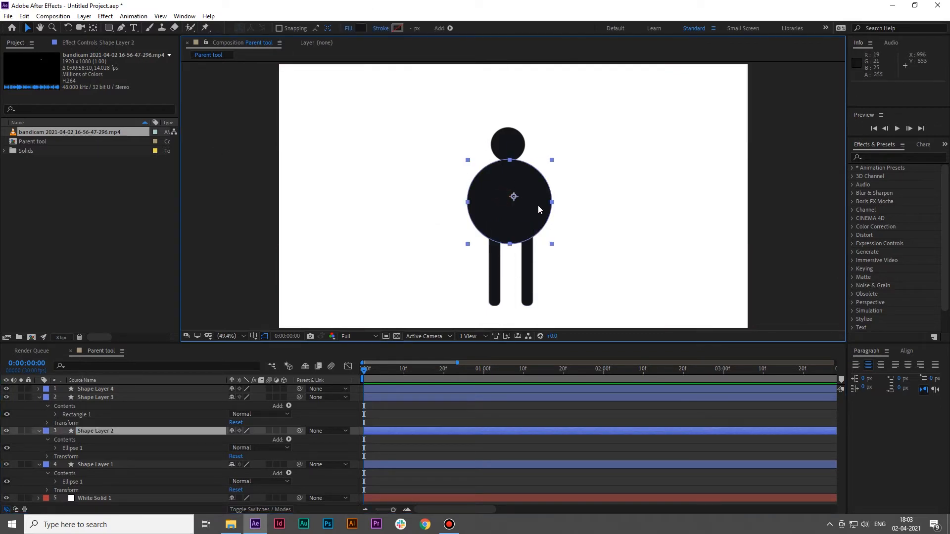
click(515, 151)
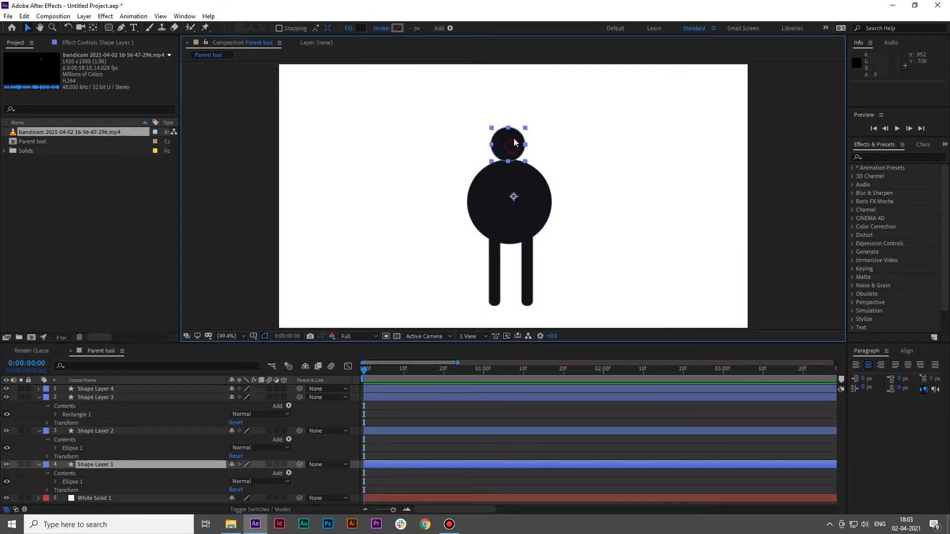
click(495, 277)
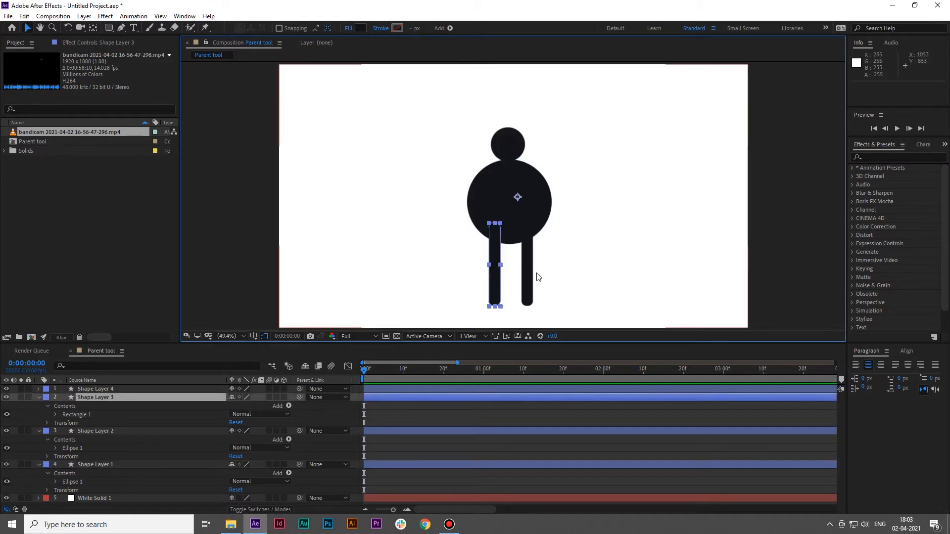
click(527, 274)
click(355, 419)
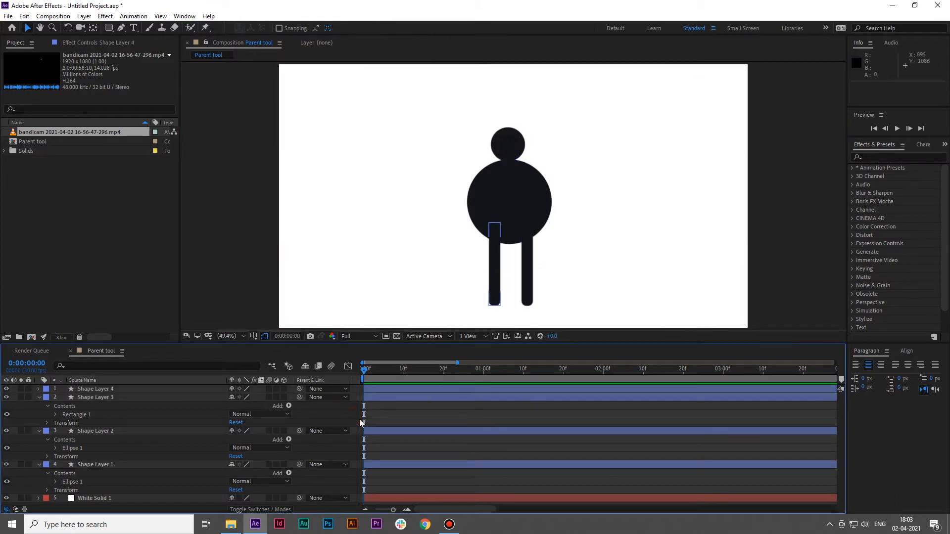
click(532, 178)
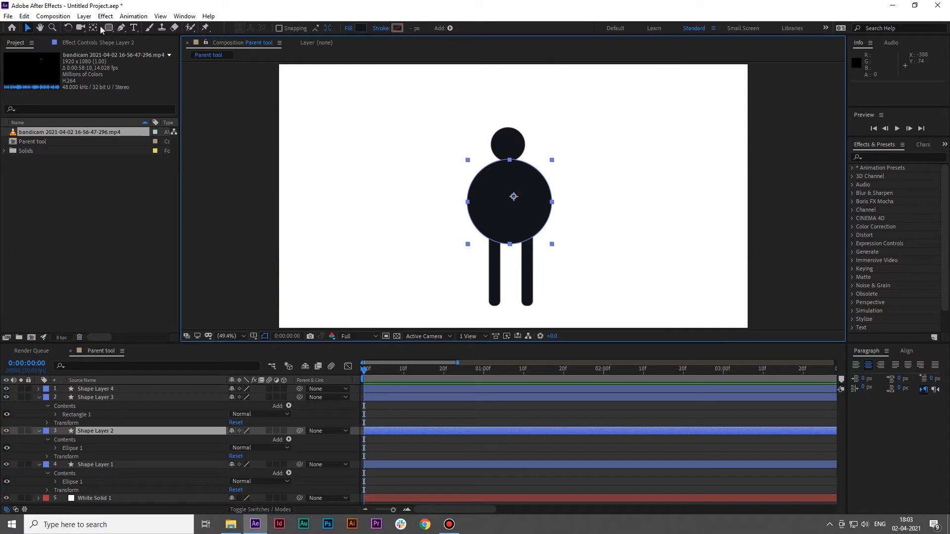
Move the left leg's anchor point to the top of the leg with the Pan Behind tool
click(487, 267)
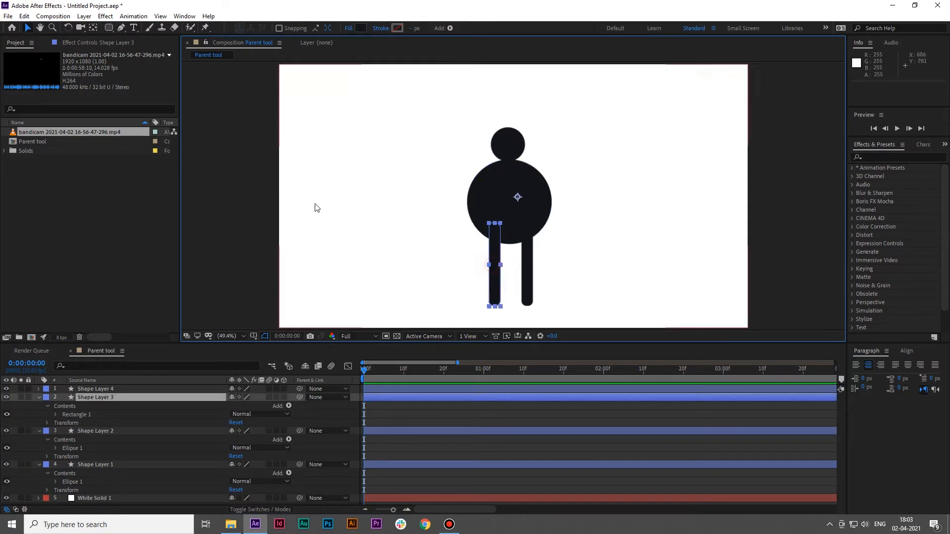
click(93, 28)
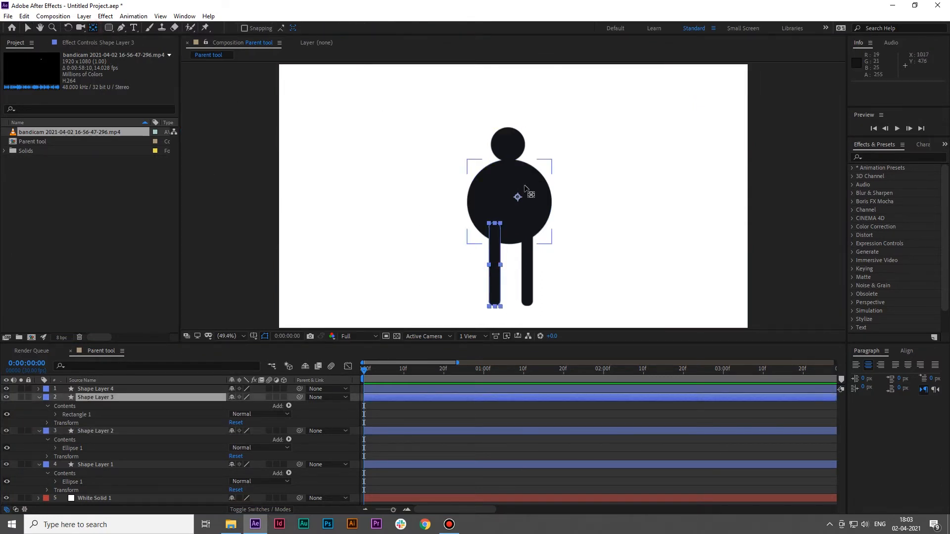
click(517, 208)
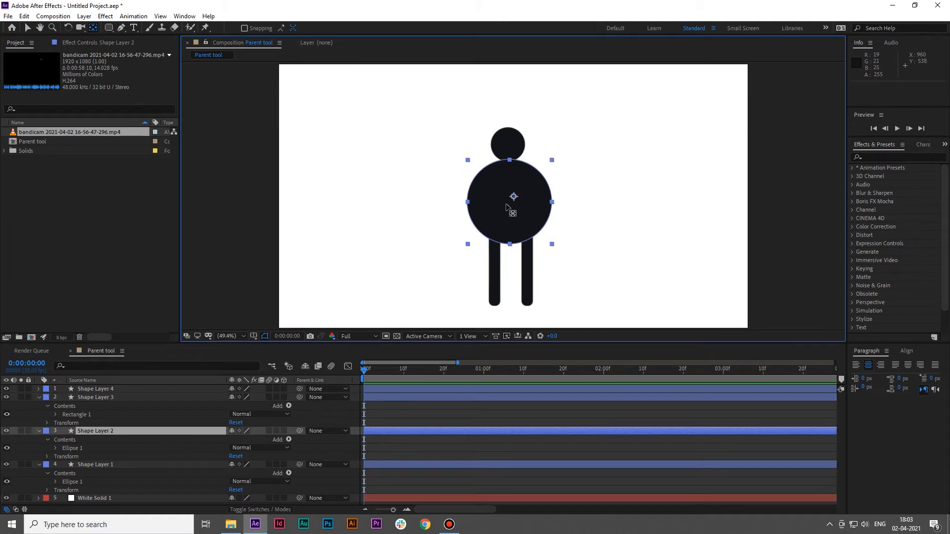
click(439, 236)
click(248, 294)
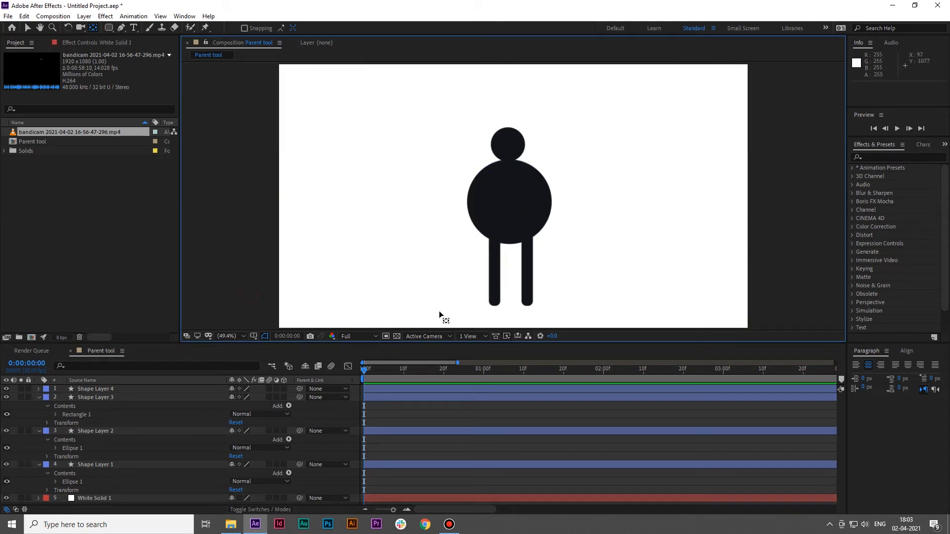
click(500, 272)
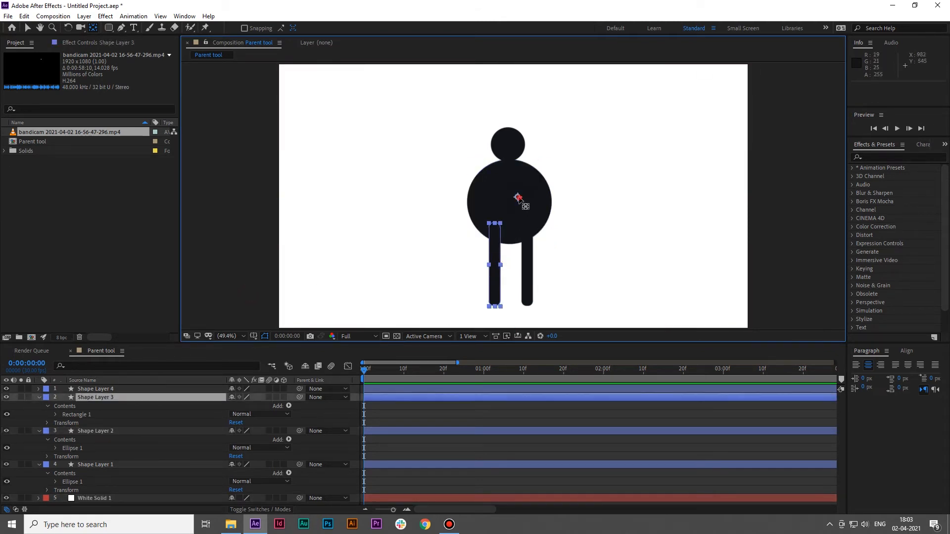
drag(517, 197, 496, 227)
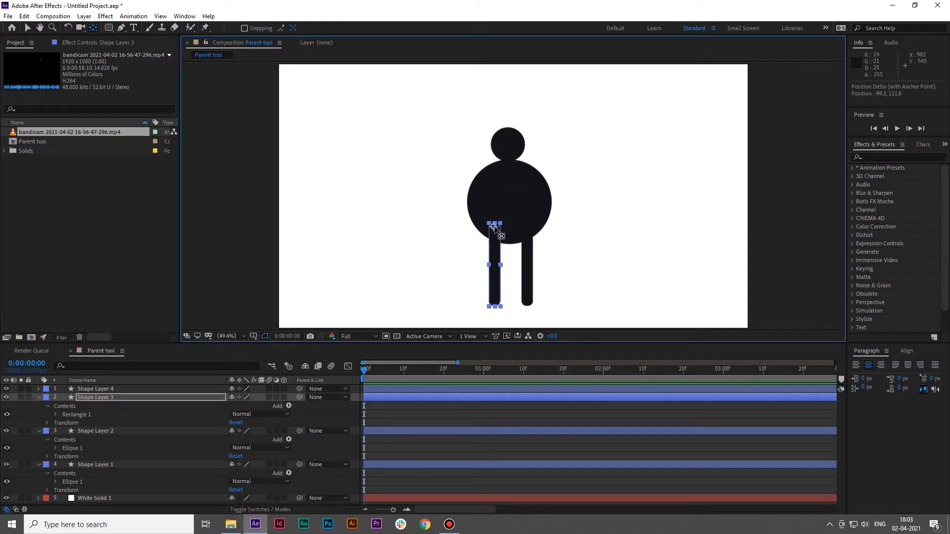
Move the right leg's anchor point to its upper end and the head's anchor point to the base of the head
click(530, 263)
drag(550, 197, 508, 161)
click(512, 146)
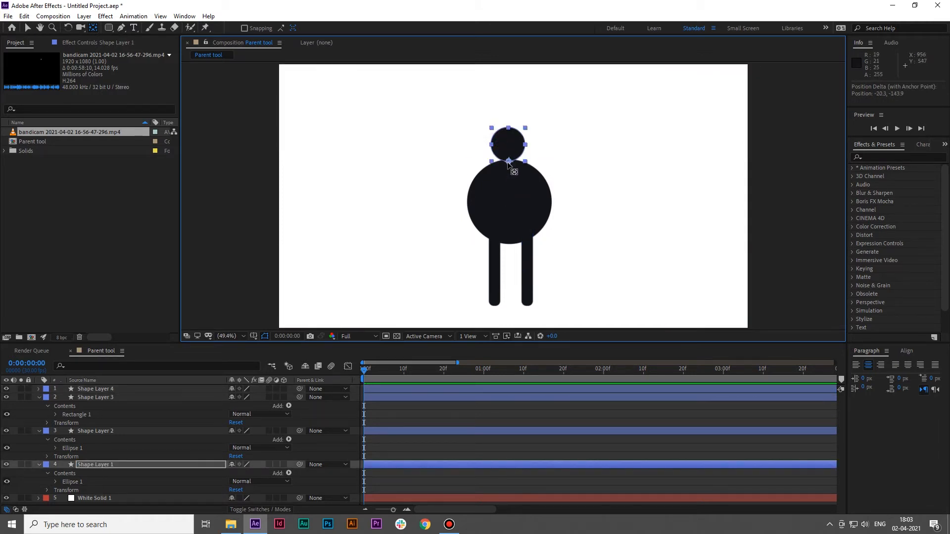
click(340, 418)
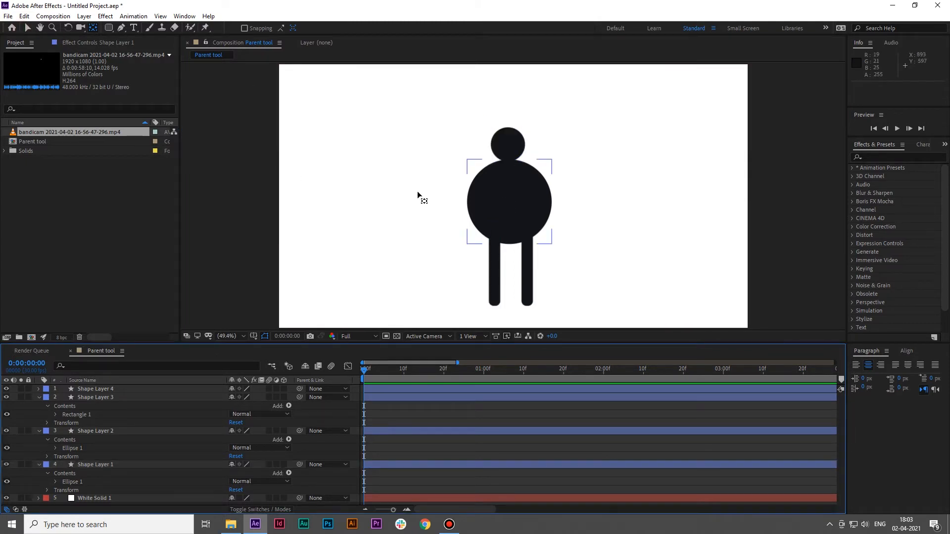
Parent both leg layers and the head layer to the body circle's layer, Shape Layer 2
click(27, 28)
click(539, 219)
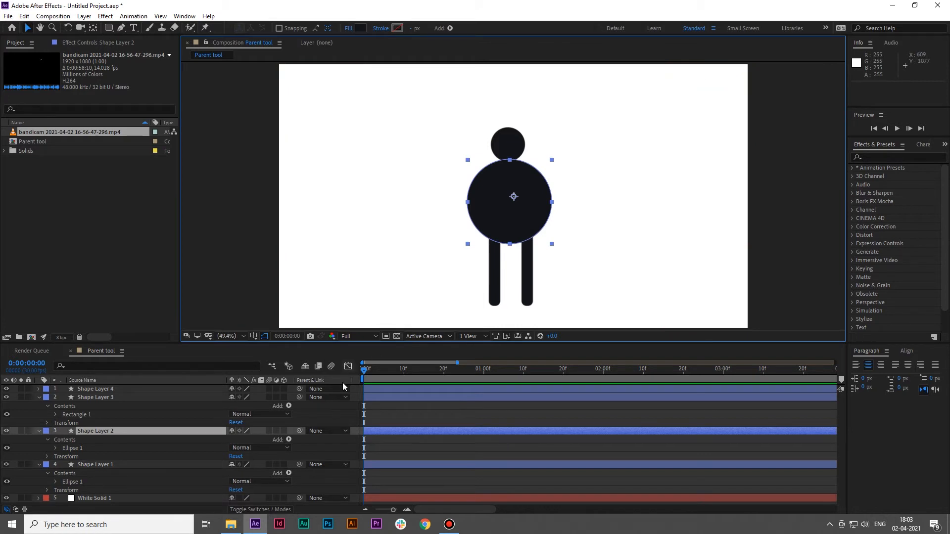
click(494, 267)
shift+click(528, 271)
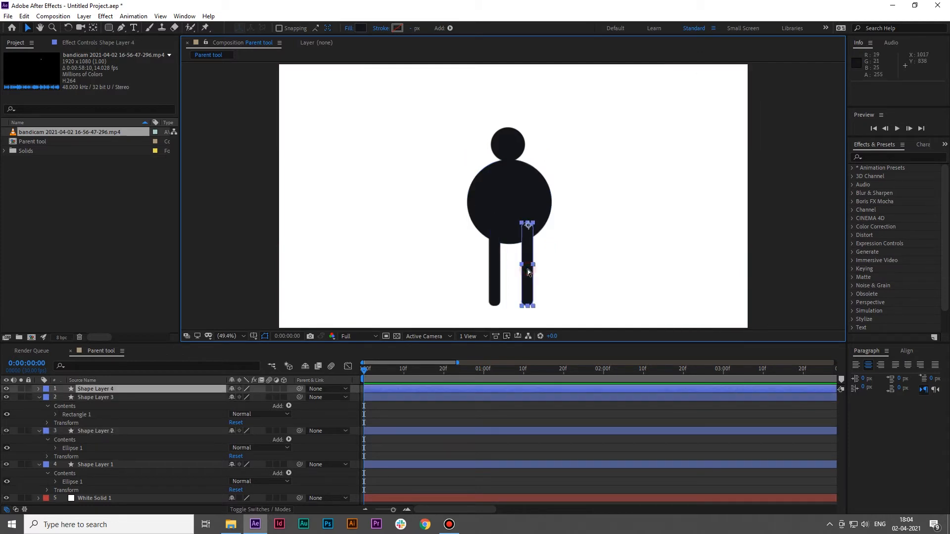
shift+click(506, 149)
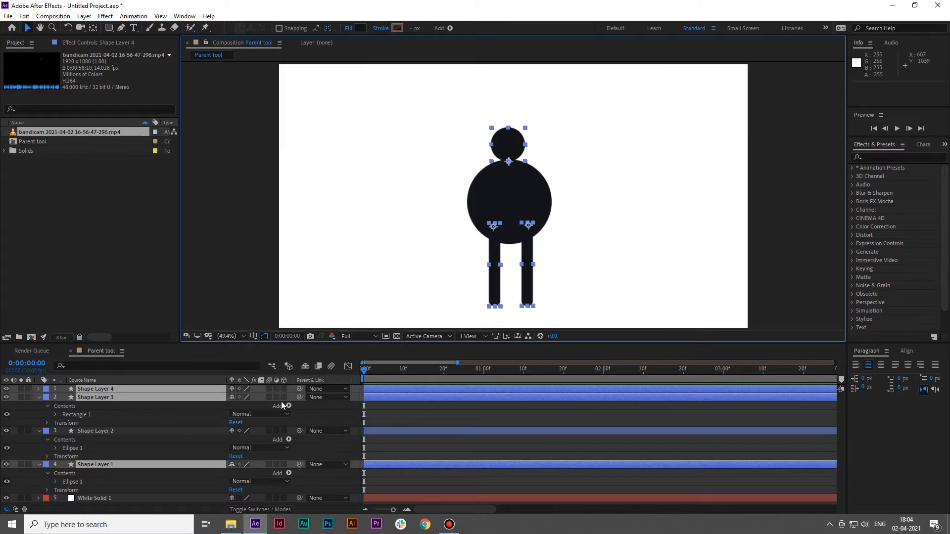
drag(300, 388, 127, 432)
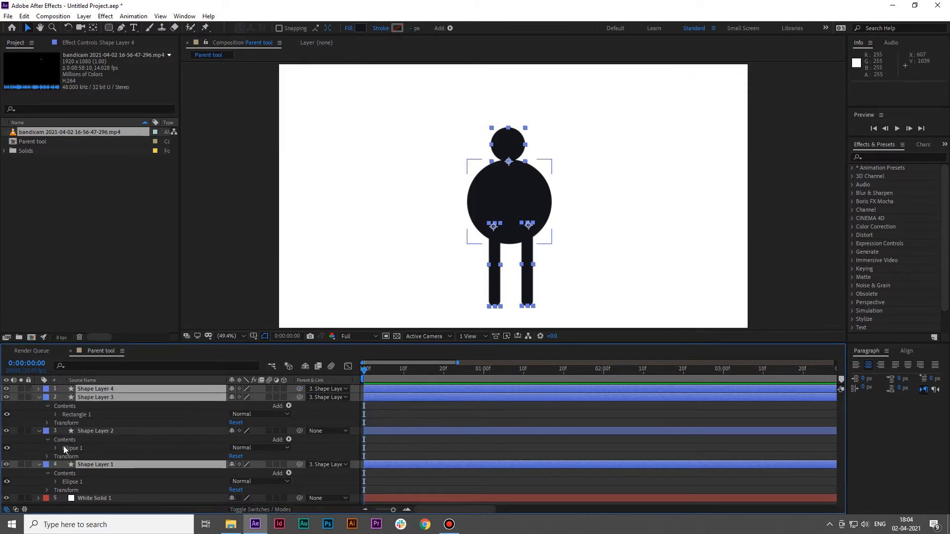
Toggle the visibility of Shape Layer 2 off and on to check which part of the figure it holds
click(7, 431)
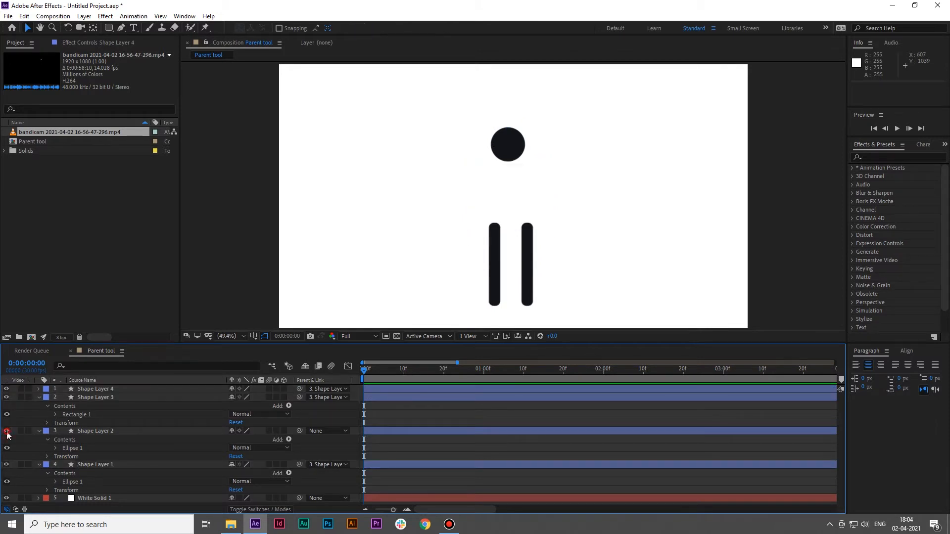
click(7, 431)
click(7, 431)
click(7, 431)
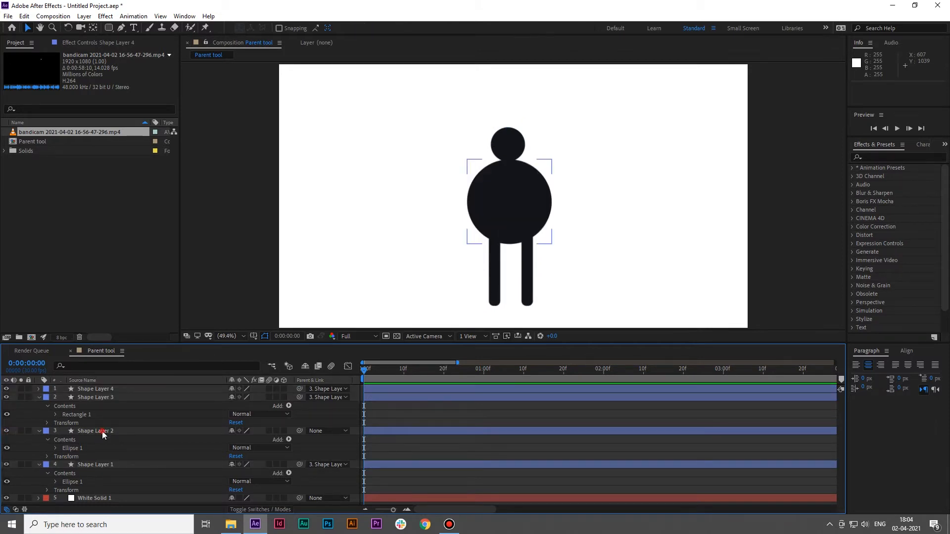
Rename the body circle's layer, Shape Layer 2, as "body"
click(102, 432)
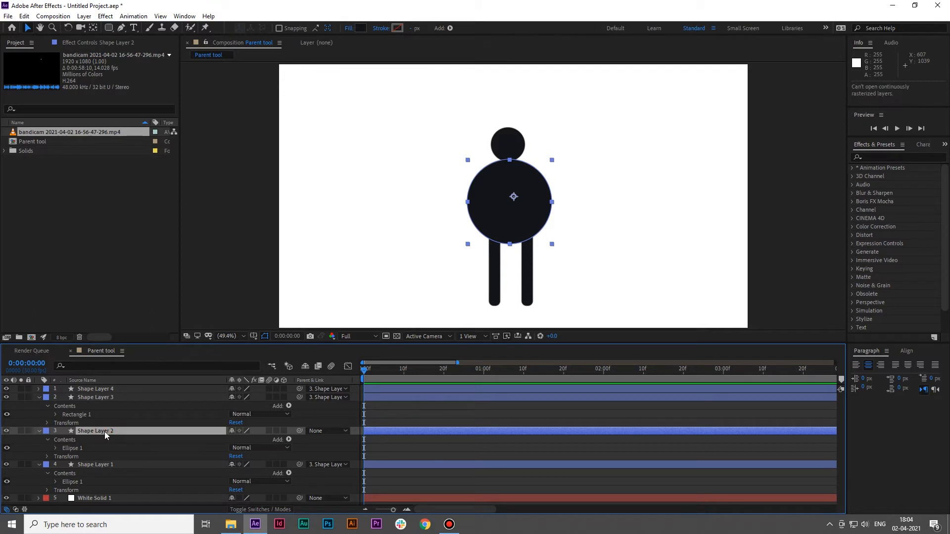
right_click(216, 429)
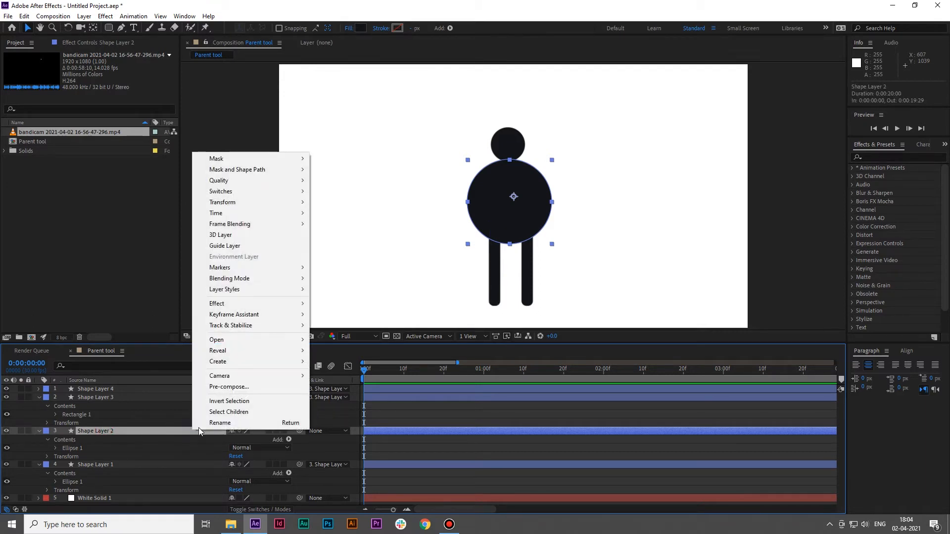
click(197, 426)
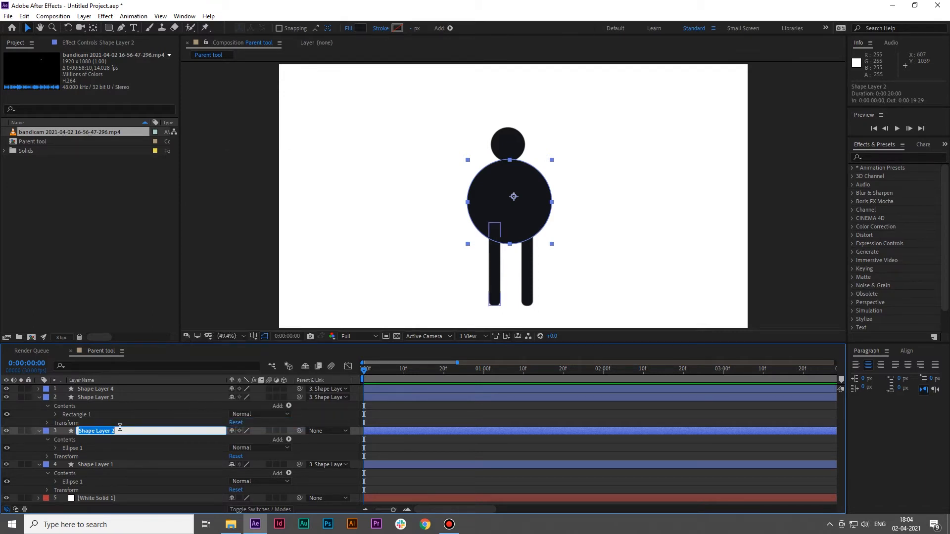
text(body)
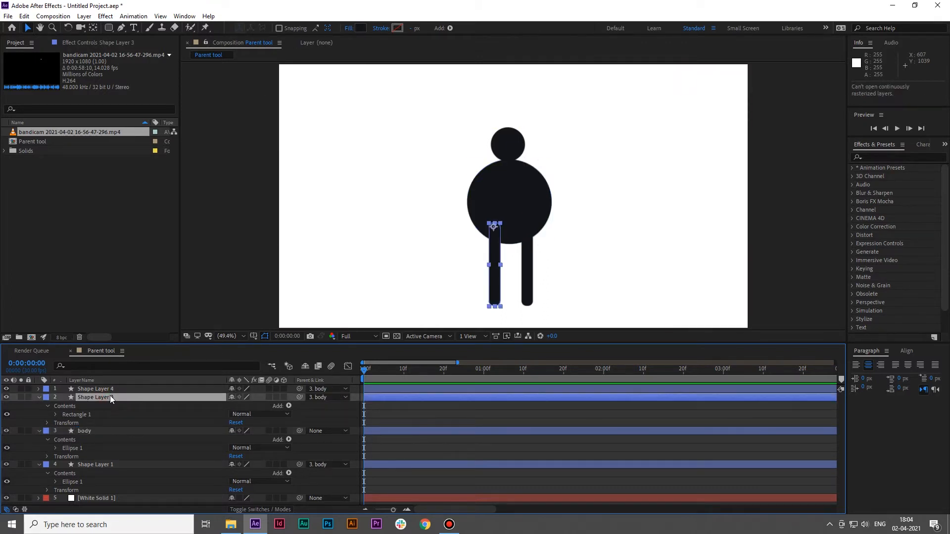
Rename Shape Layer 3 as "left leg"
right_click(208, 391)
click(207, 393)
key(Return)
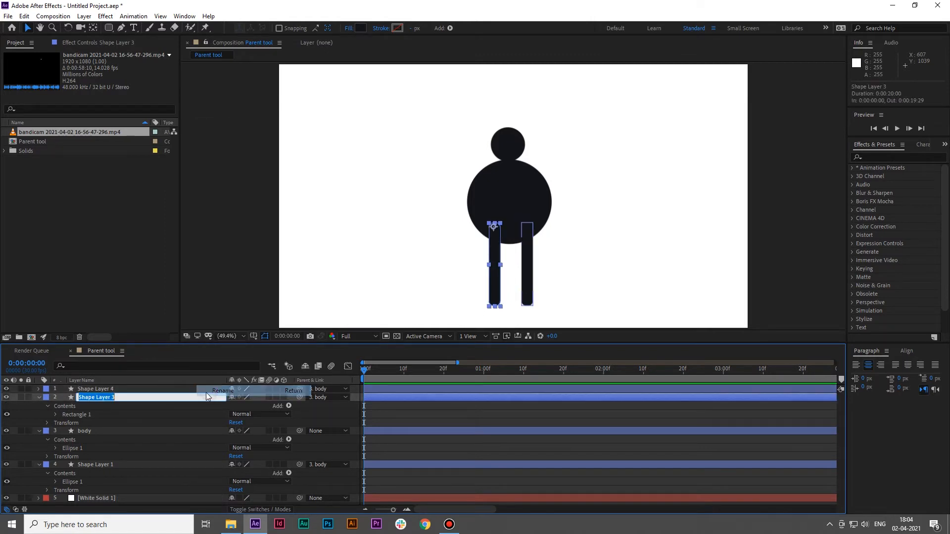
text(le)
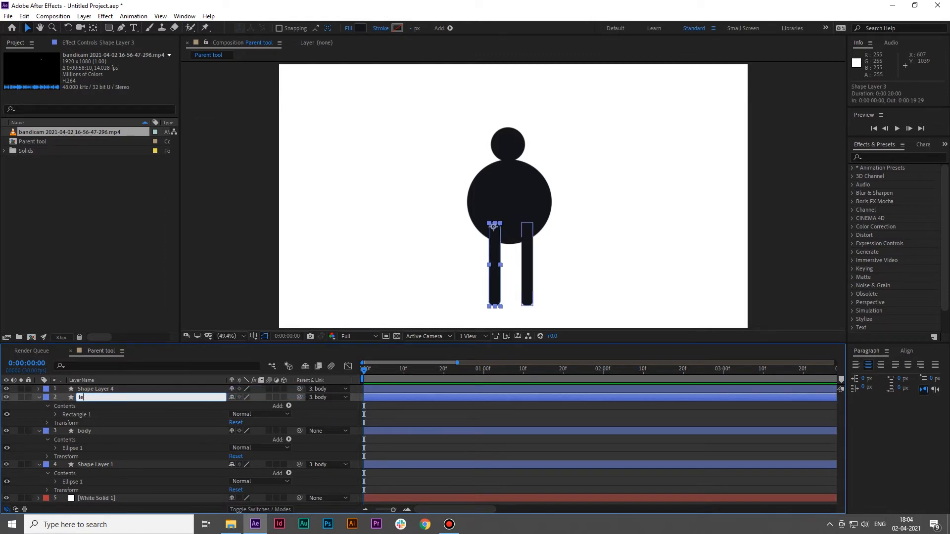
text(ft leg)
key(Return)
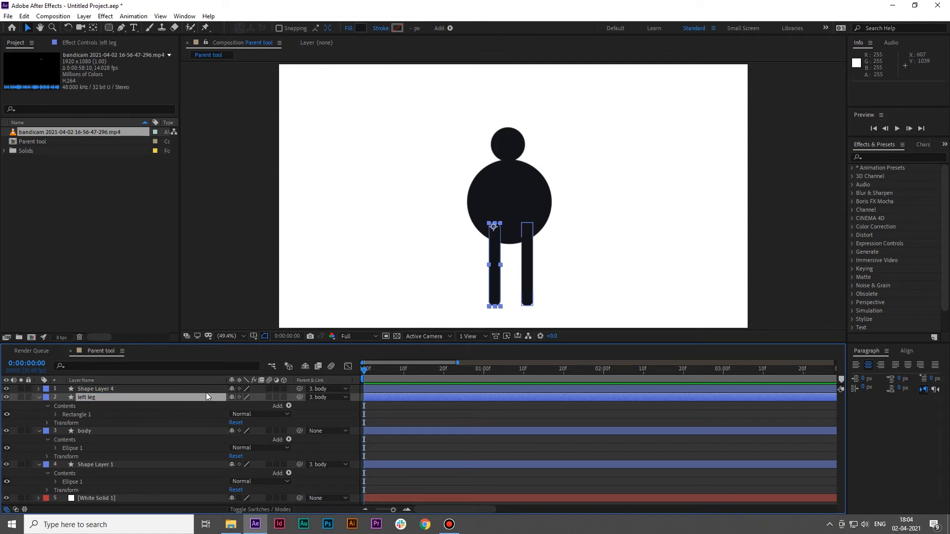
Rename Shape Layer 4 as "right leg"
right_click(110, 389)
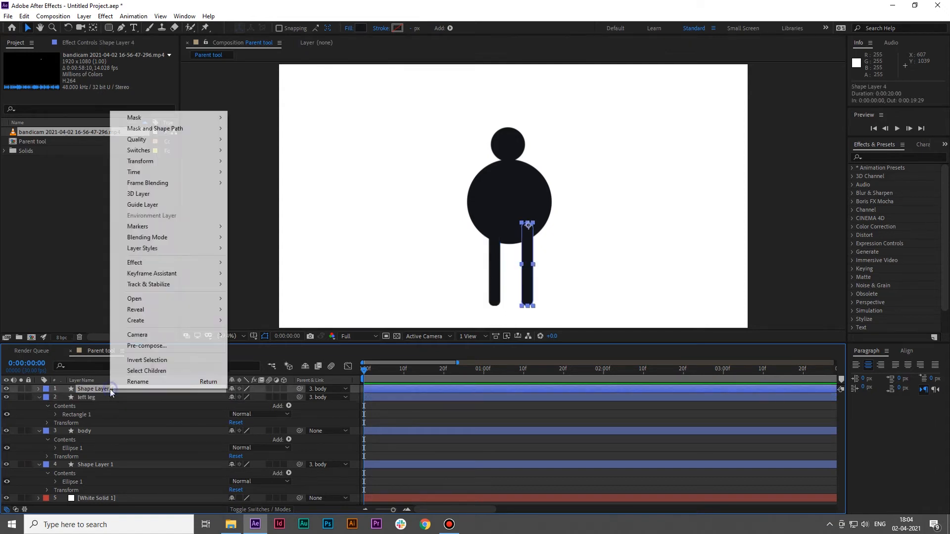
click(208, 382)
text(right leg)
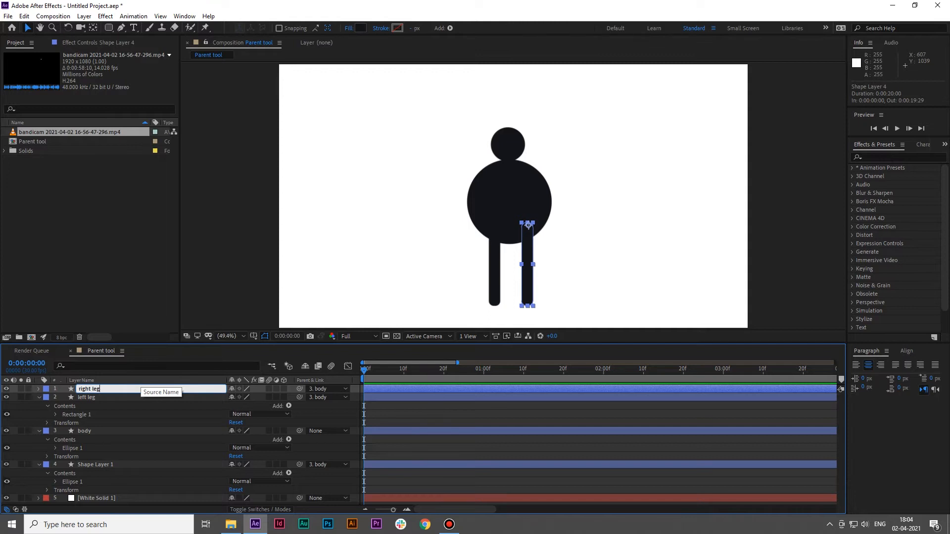
key(Return)
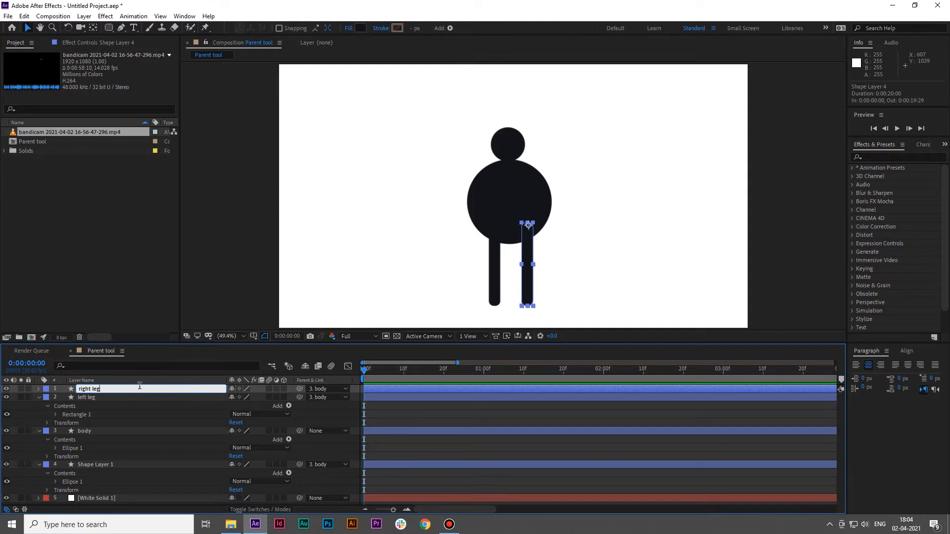
Rename the head circle's layer, Shape Layer 1, as "head"
click(108, 465)
right_click(108, 466)
click(132, 456)
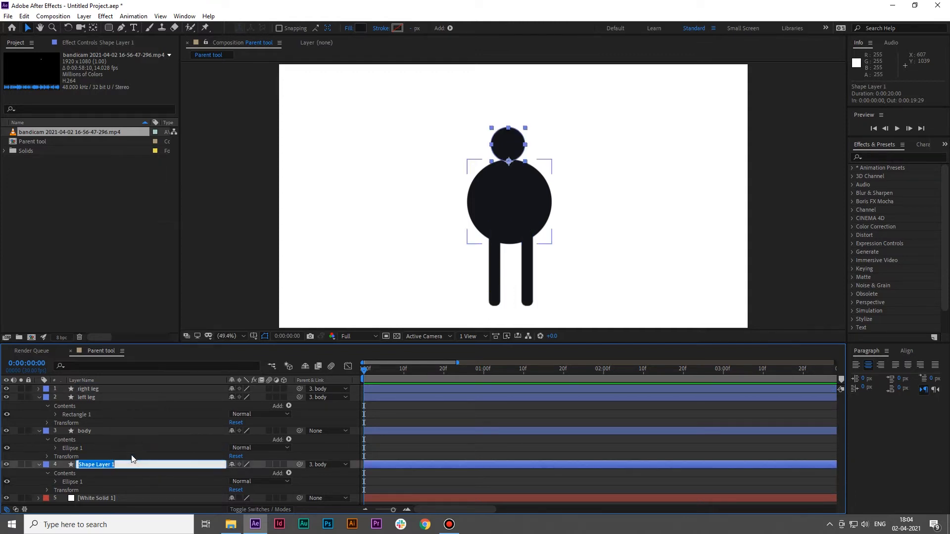
text(head)
click(99, 489)
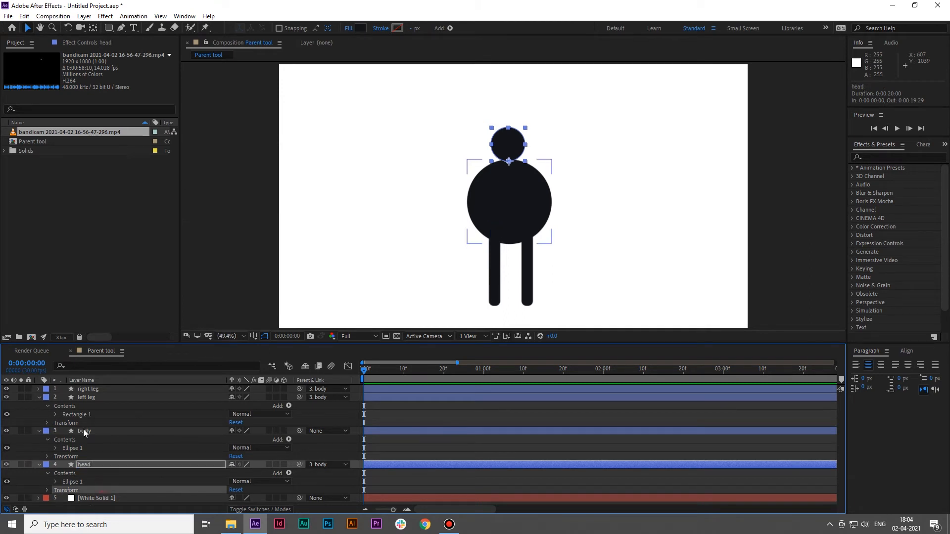
Move the body layer to the top of the layer stack and collapse the properties of all figure layers
click(83, 430)
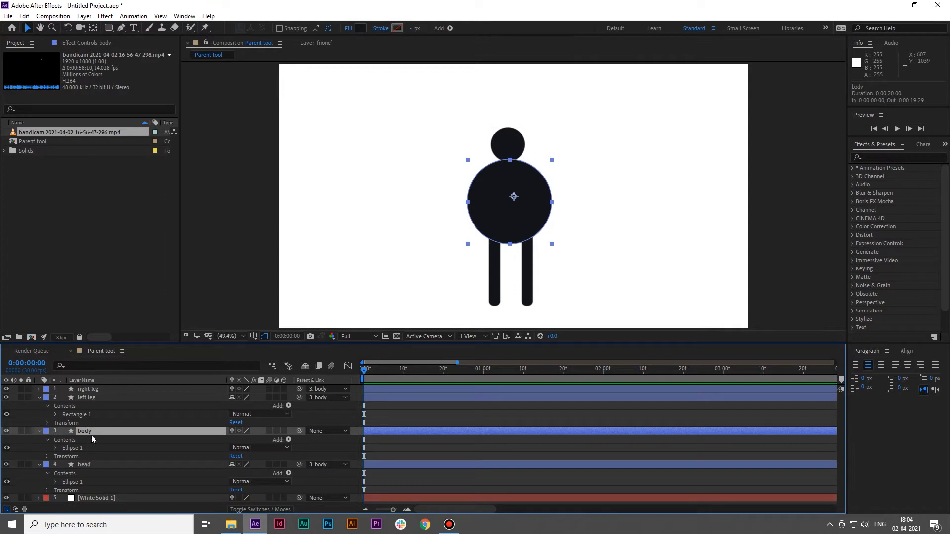
drag(83, 434, 84, 388)
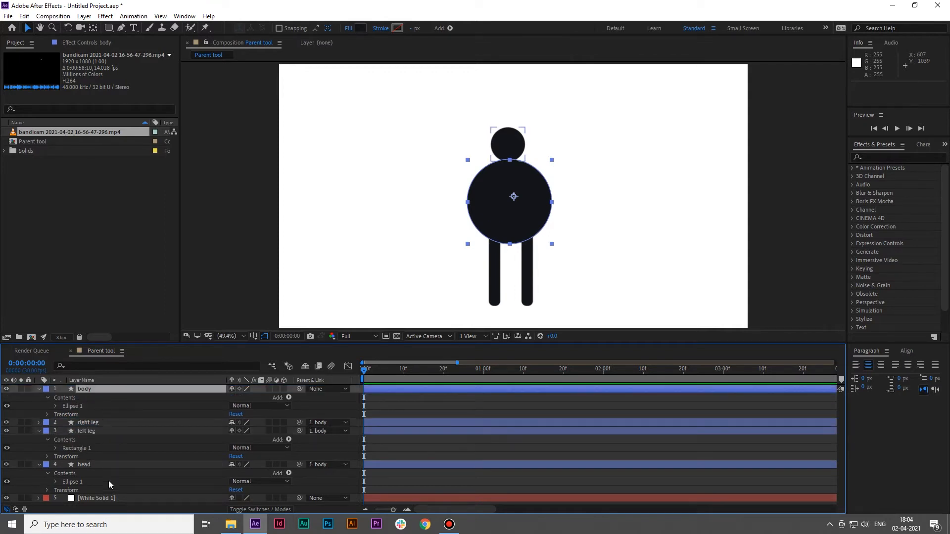
click(39, 390)
click(39, 406)
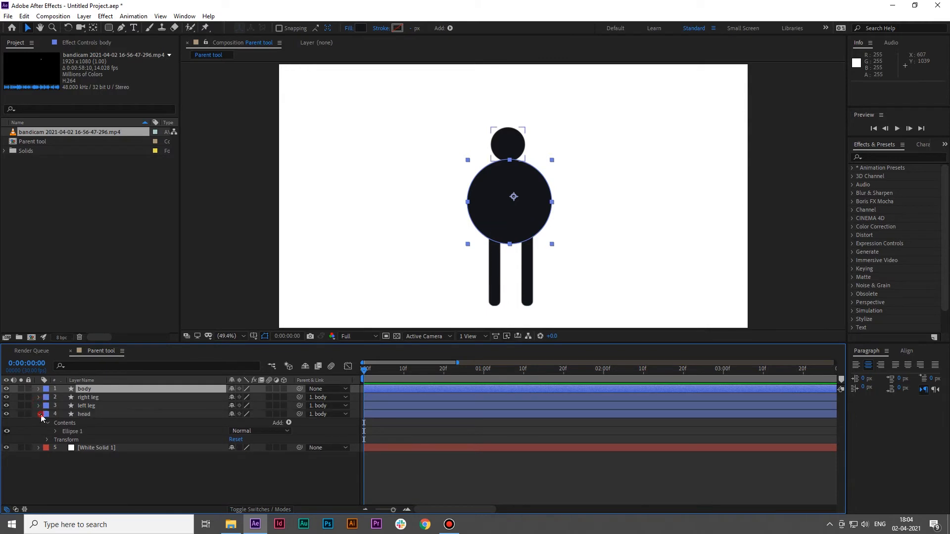
click(39, 414)
Select the head, left leg and right leg layers together and link them to the body layer as parent again
click(105, 415)
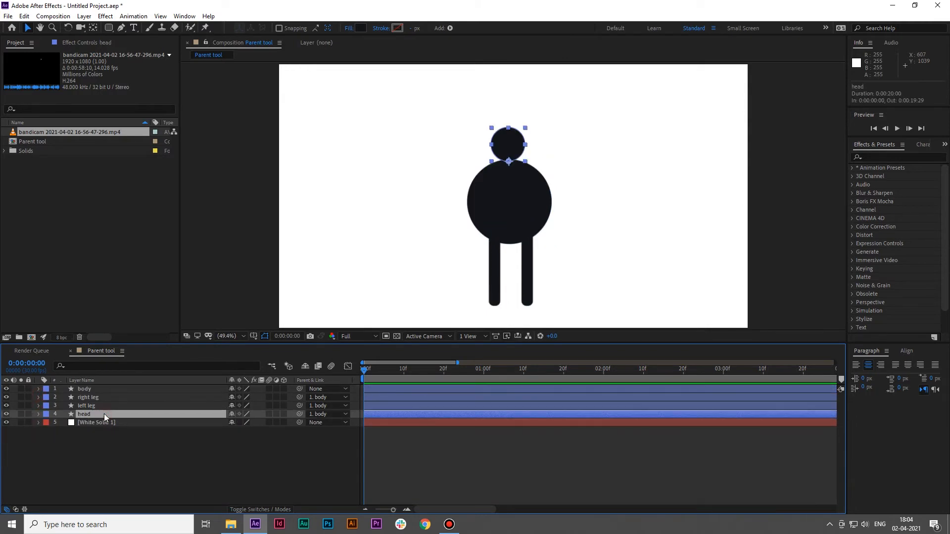
ctrl+click(103, 406)
ctrl+click(104, 399)
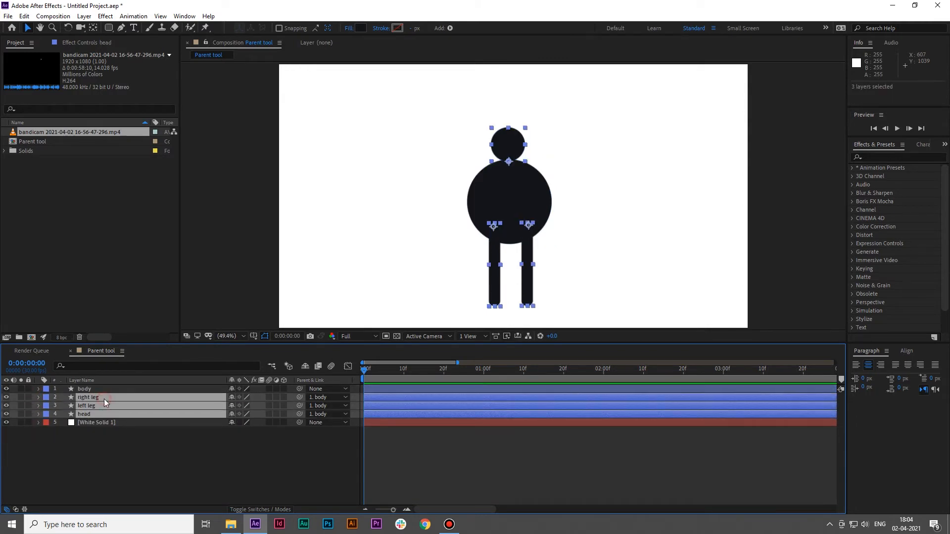
drag(301, 397, 167, 388)
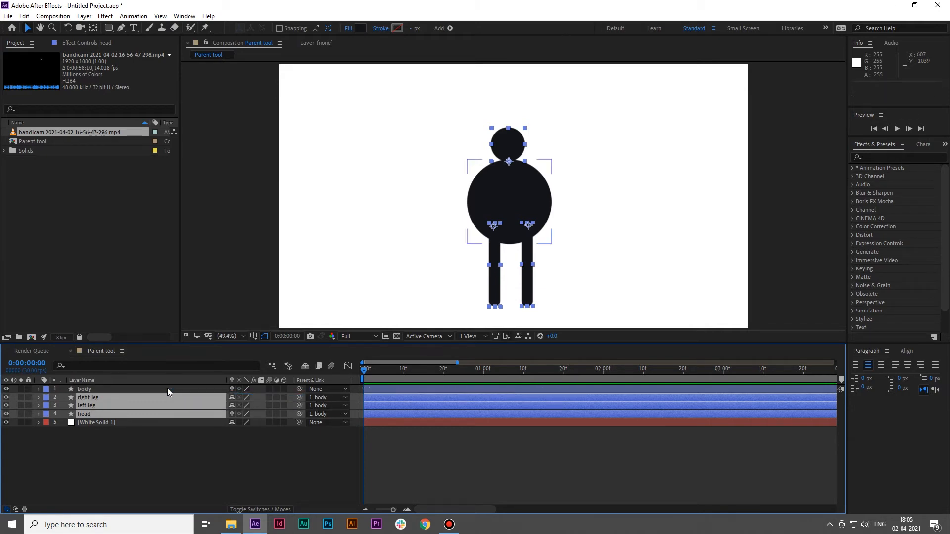
click(209, 465)
Reveal the body layer's Position property and shift the figure horizontally to 953, 540, keeping the body layer selected
click(88, 389)
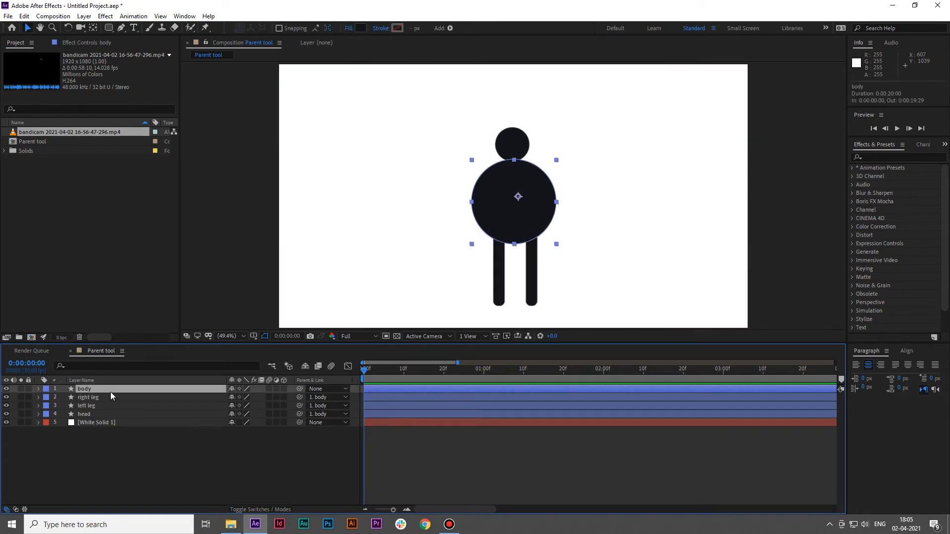
key(p)
mouse_move(242, 397)
mouse_down()
mouse_move(349, 398)
mouse_move(169, 399)
mouse_move(415, 399)
mouse_move(238, 399)
mouse_up()
click(209, 468)
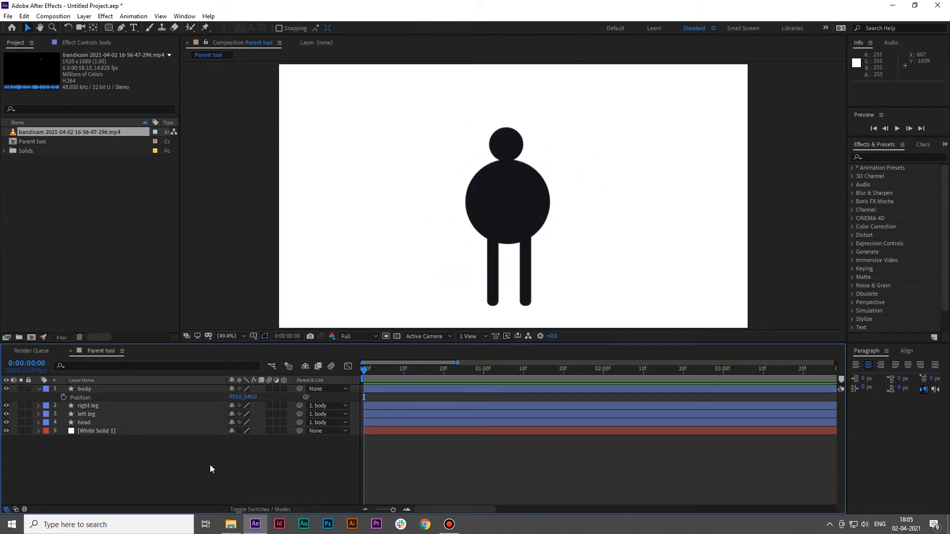
click(90, 390)
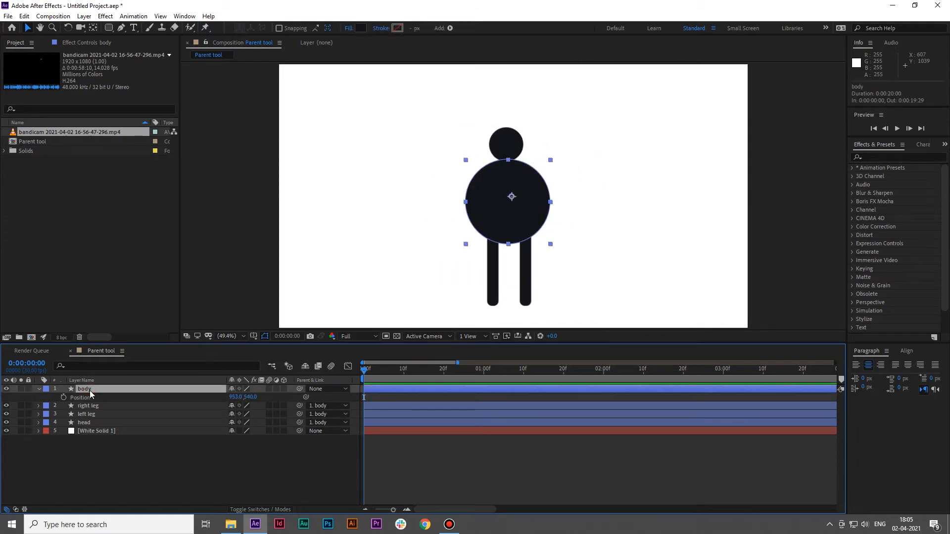
Test the parenting by rotating the body layer to 121°, and undo the rotation
key(r)
drag(241, 397, 307, 398)
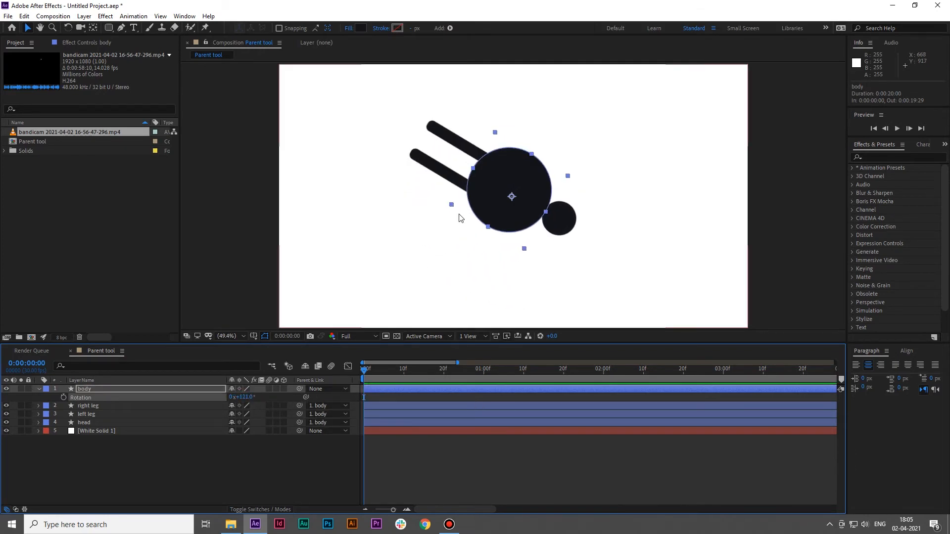
key(ctrl+z)
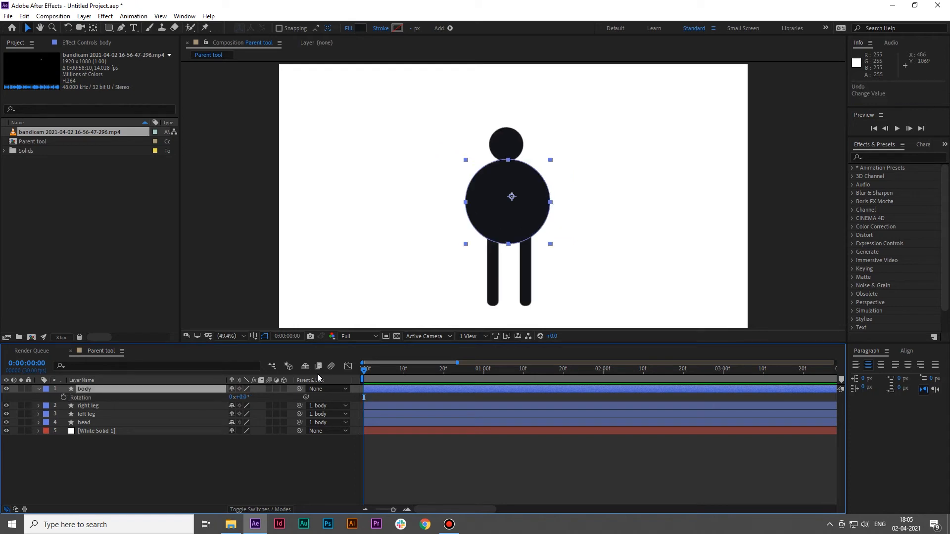
click(271, 468)
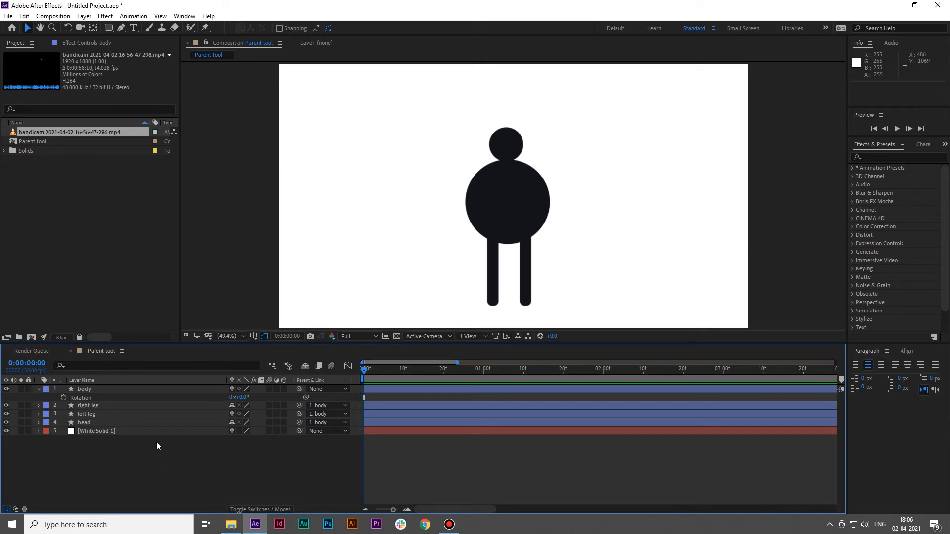
Start Position keyframes on the body layer at 0:00:00:00 and move the figure to about 1639.9, 521.8
click(105, 389)
click(38, 389)
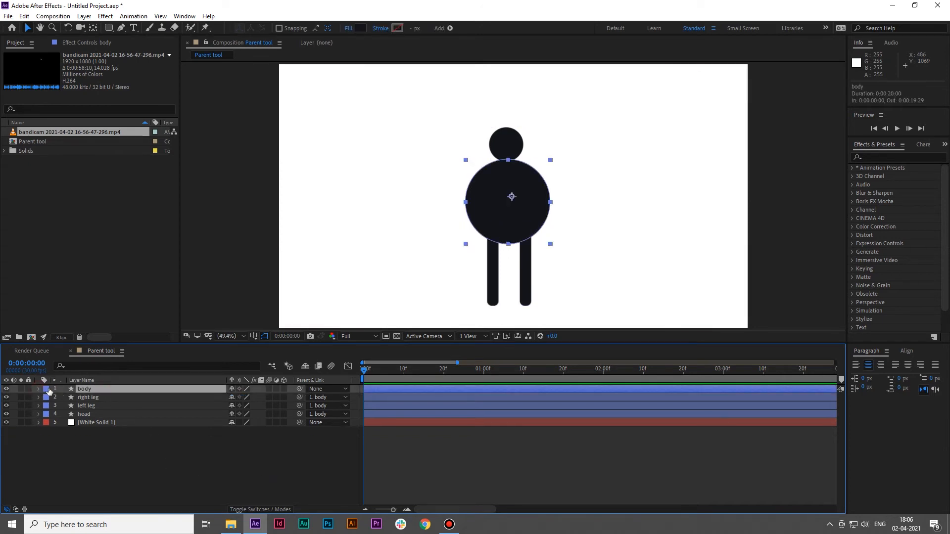
key(p)
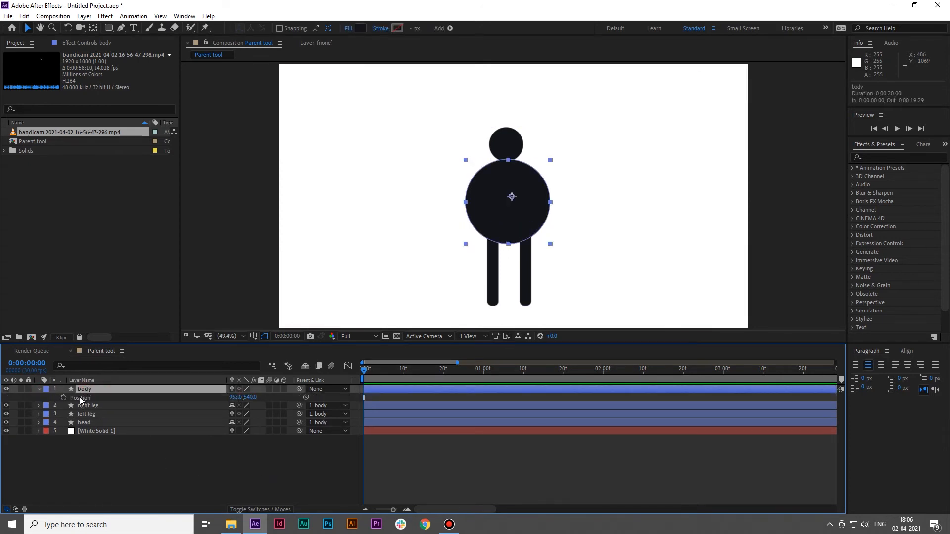
click(64, 398)
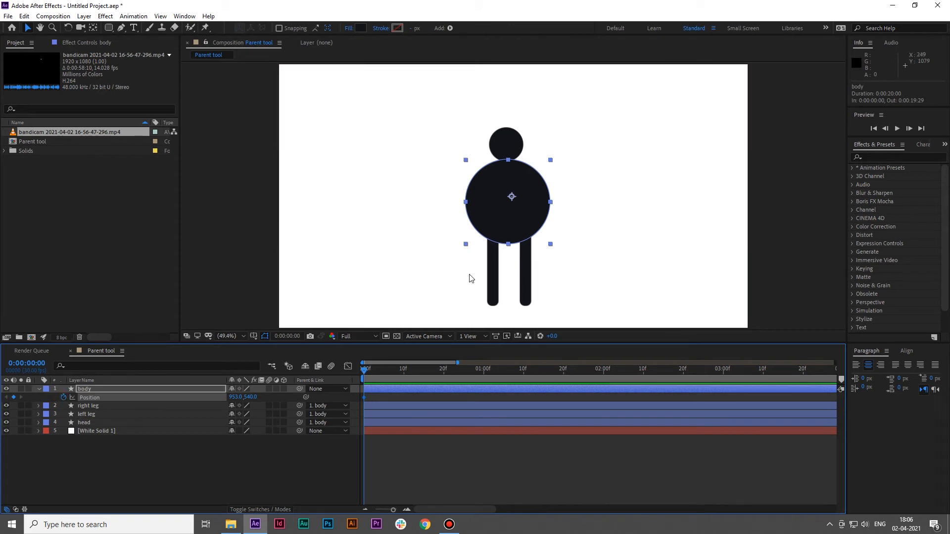
drag(506, 212, 675, 206)
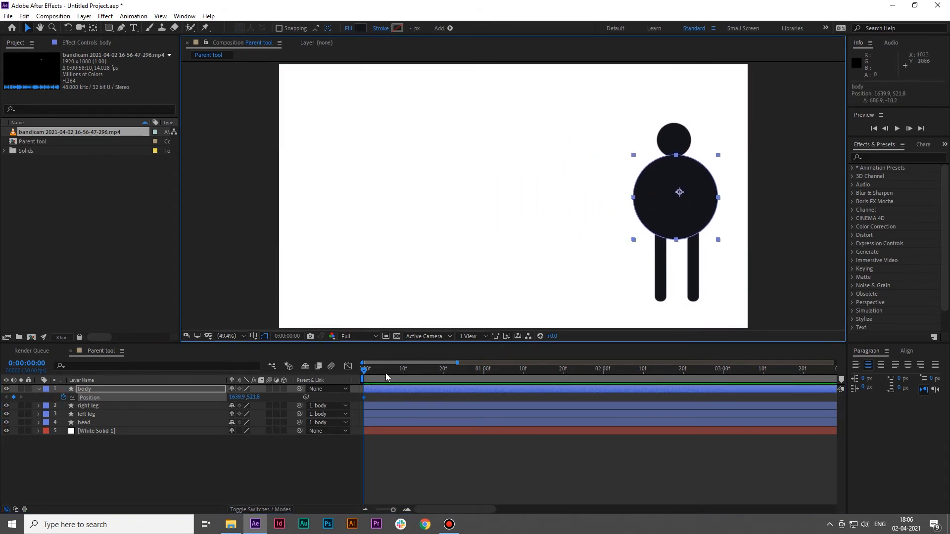
At 0:00:01:00, keyframe the body's horizontal position at 523.9 and preview the movement from the start
click(363, 375)
drag(364, 375, 484, 384)
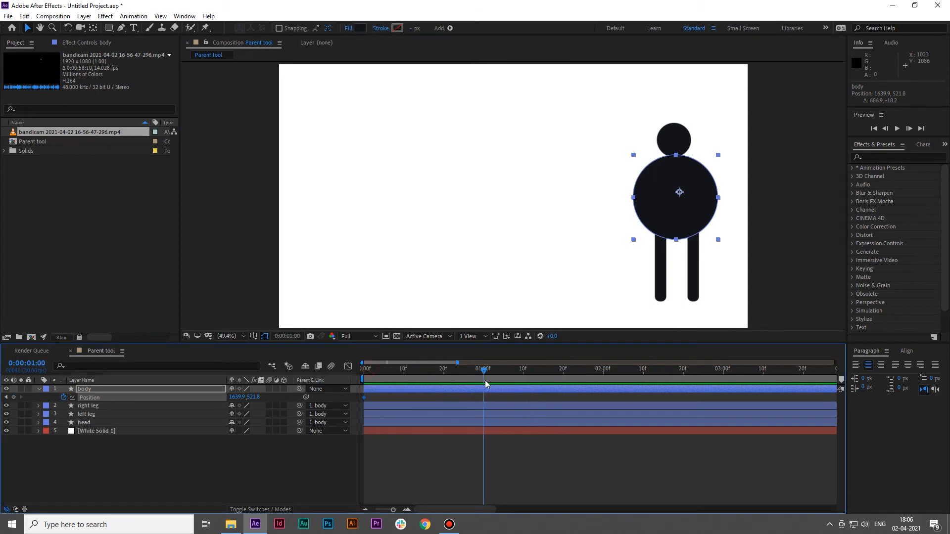
drag(235, 397, 2, 417)
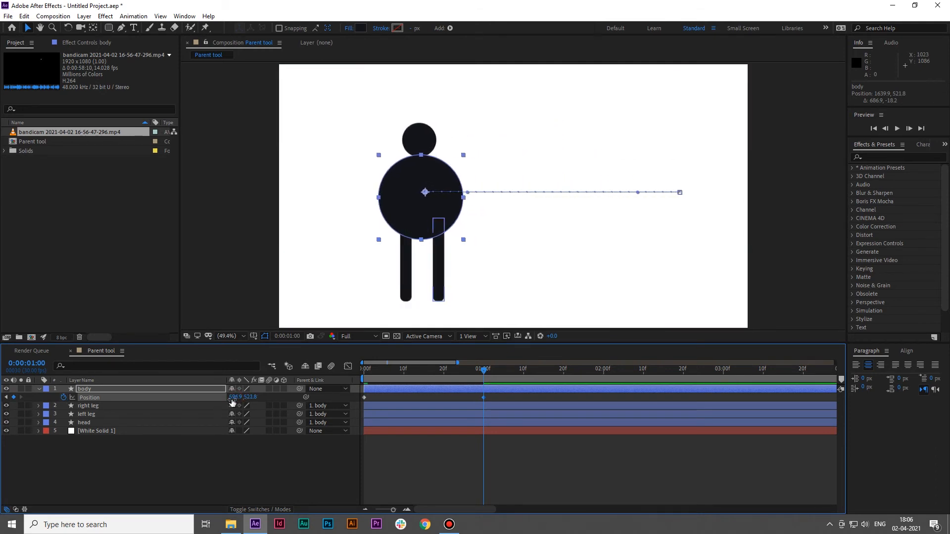
drag(235, 398, 200, 398)
drag(385, 370, 309, 383)
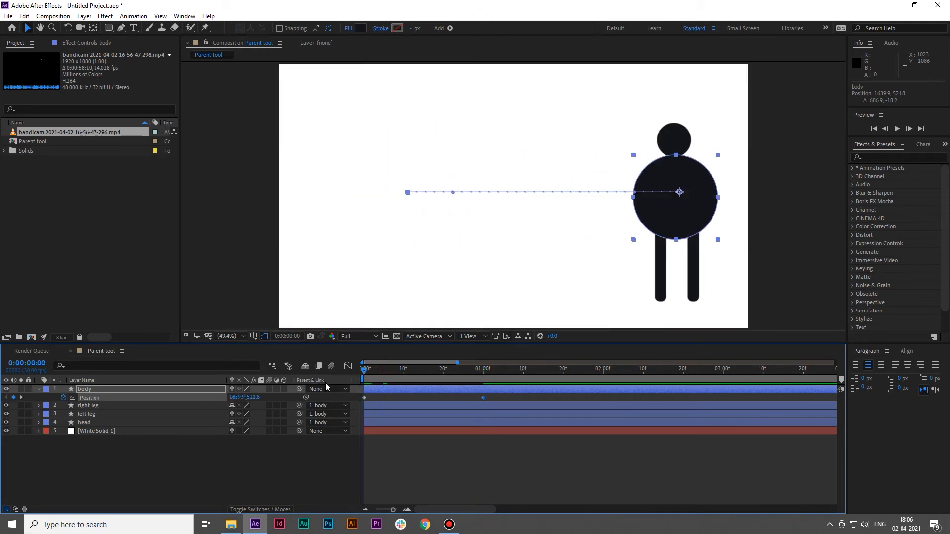
key(space)
key(space)
key(space)
Move the body's second Position keyframe to 0:00:02:00 and play back the movement
mouse_move(587, 374)
mouse_down()
mouse_move(616, 375)
mouse_move(603, 375)
mouse_up()
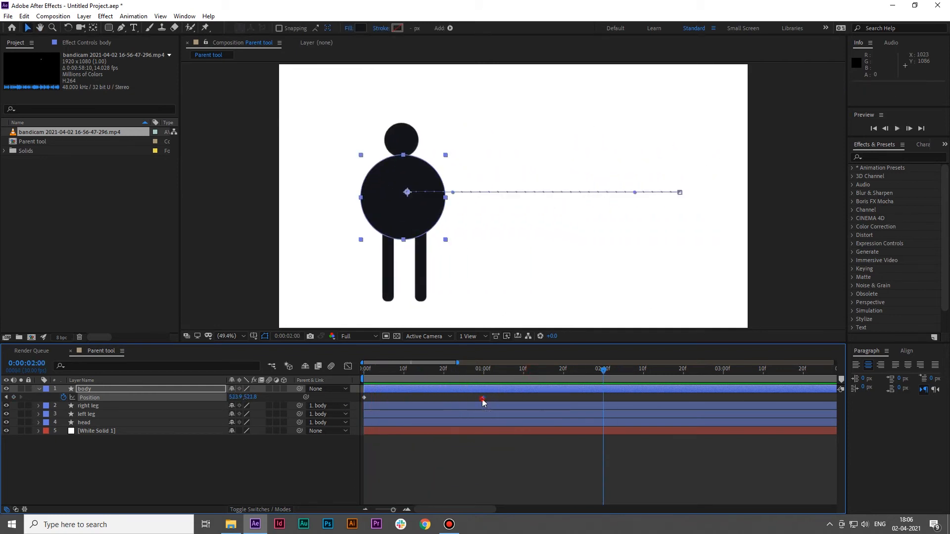
drag(483, 398, 603, 398)
key(space)
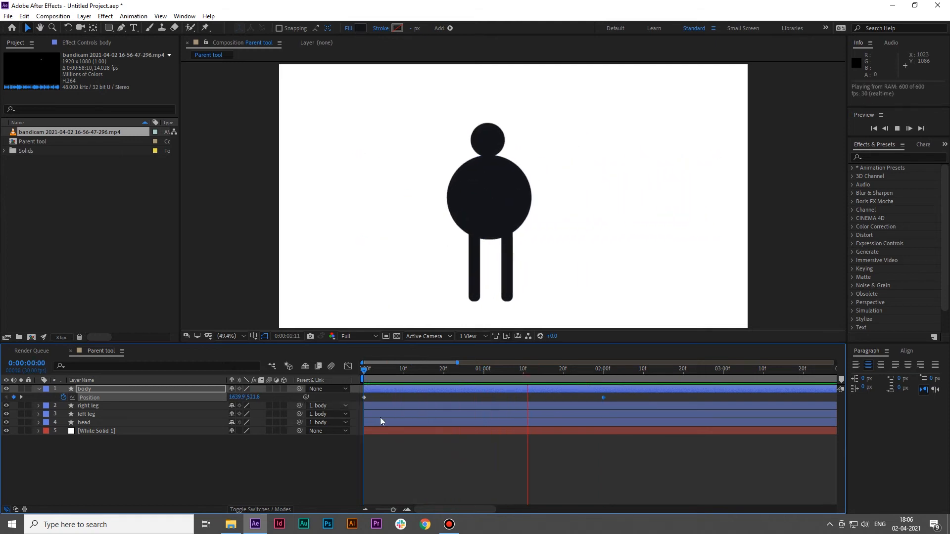
key(space)
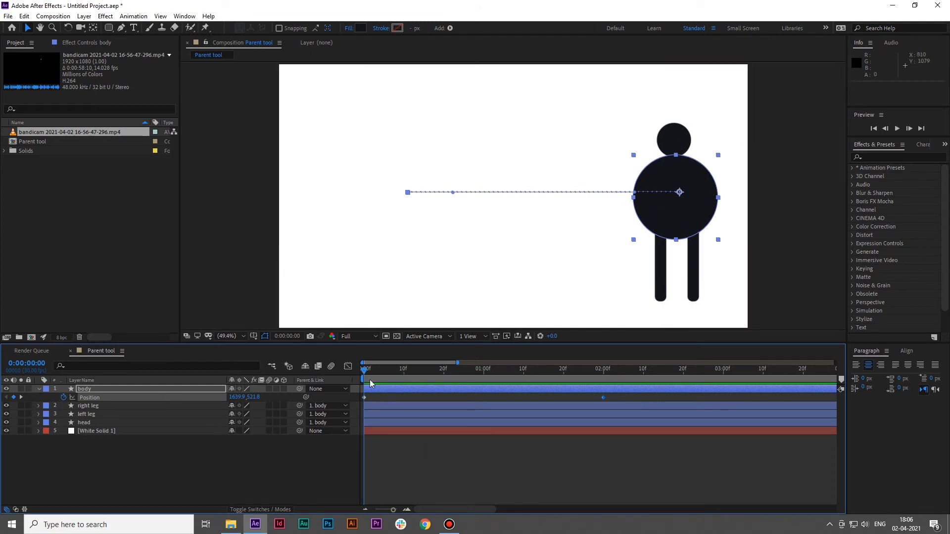
drag(366, 378, 607, 389)
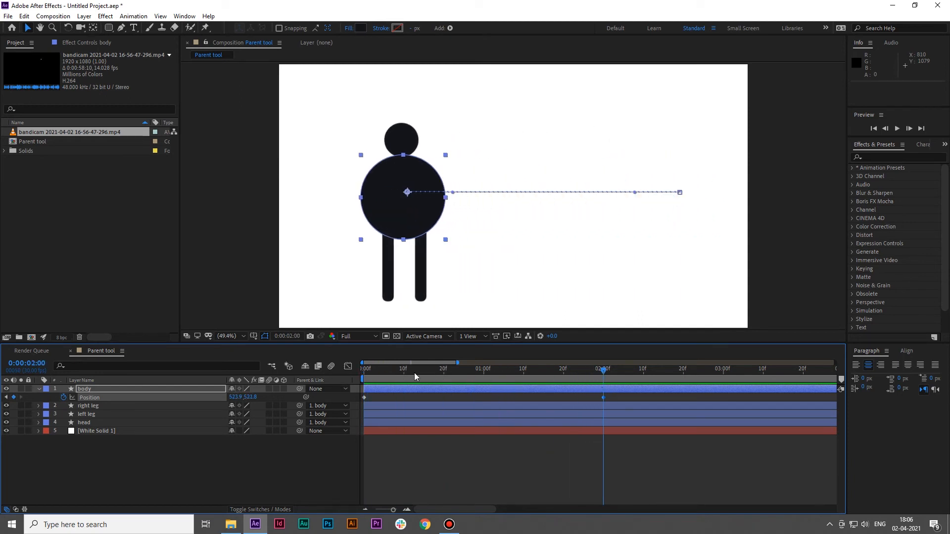
drag(414, 377, 337, 382)
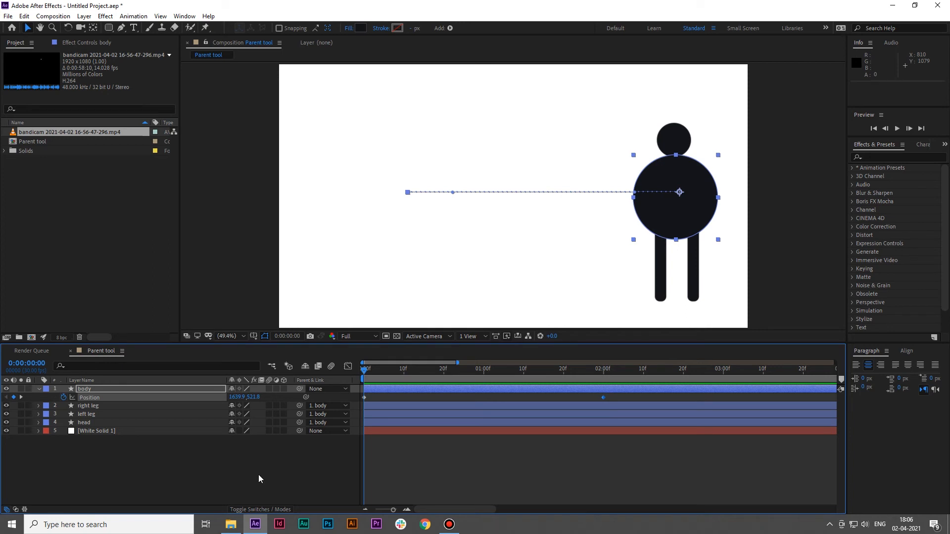
click(102, 457)
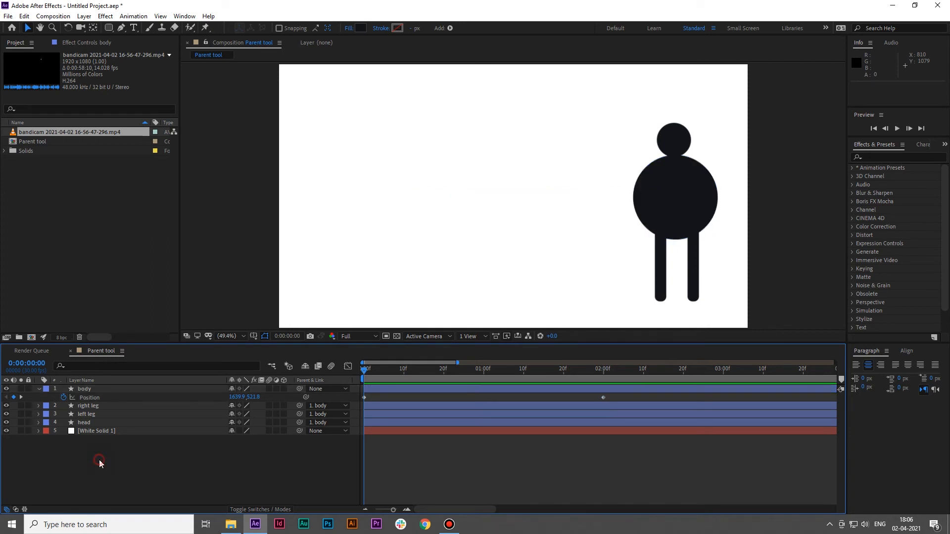
Keyframe the right leg's rotation at 0° on the first frame, -21° at 0:00:00:10 and 19° at 0:00:00:20
click(109, 408)
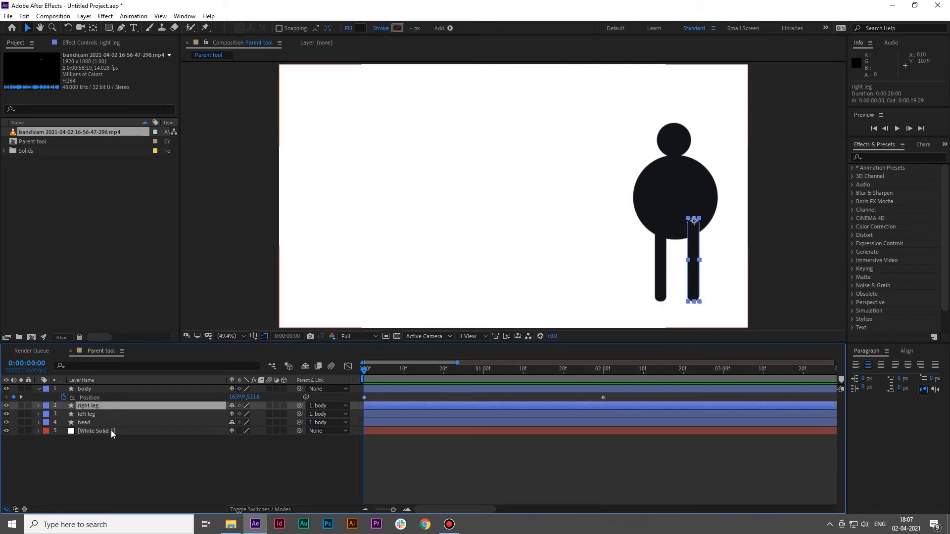
key(r)
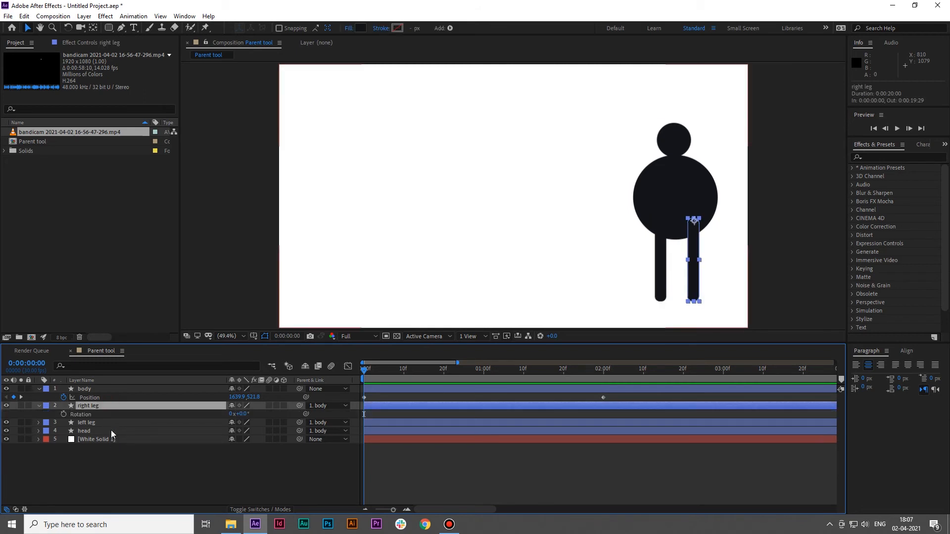
click(64, 415)
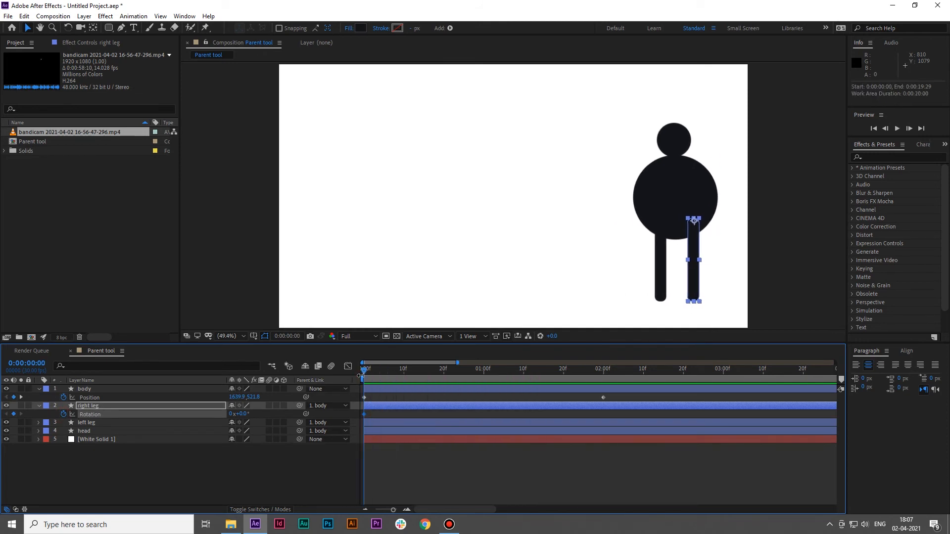
click(401, 379)
drag(402, 380, 404, 380)
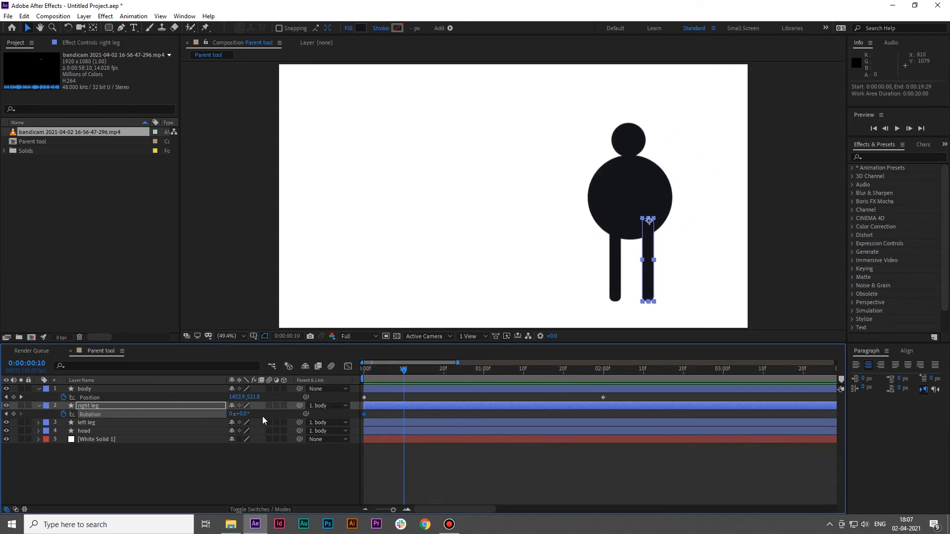
drag(243, 414, 228, 413)
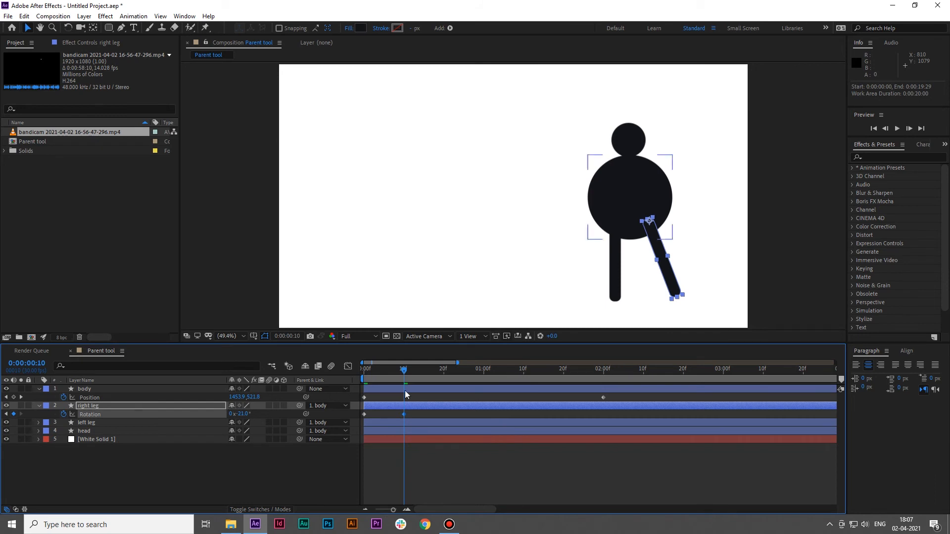
drag(414, 380, 444, 381)
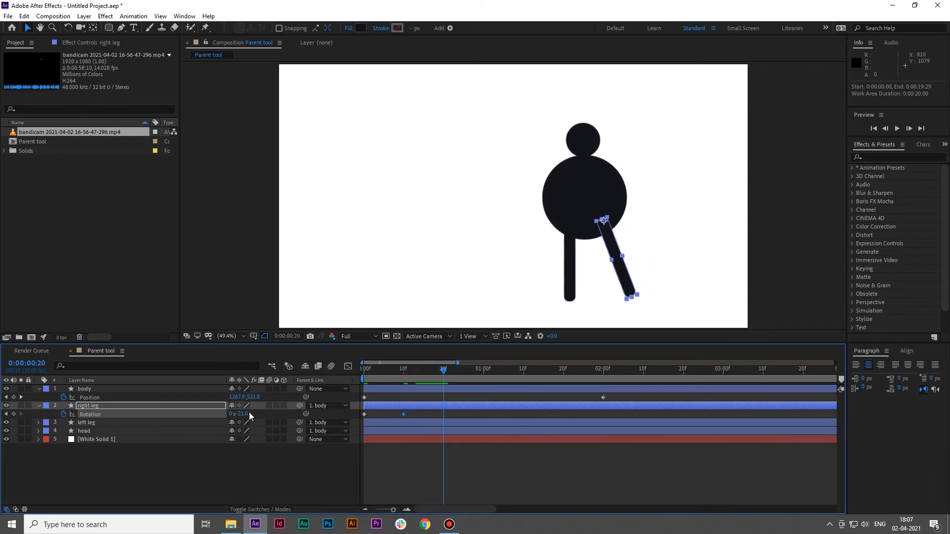
mouse_move(250, 416)
mouse_down()
mouse_move(273, 414)
mouse_move(251, 407)
mouse_up()
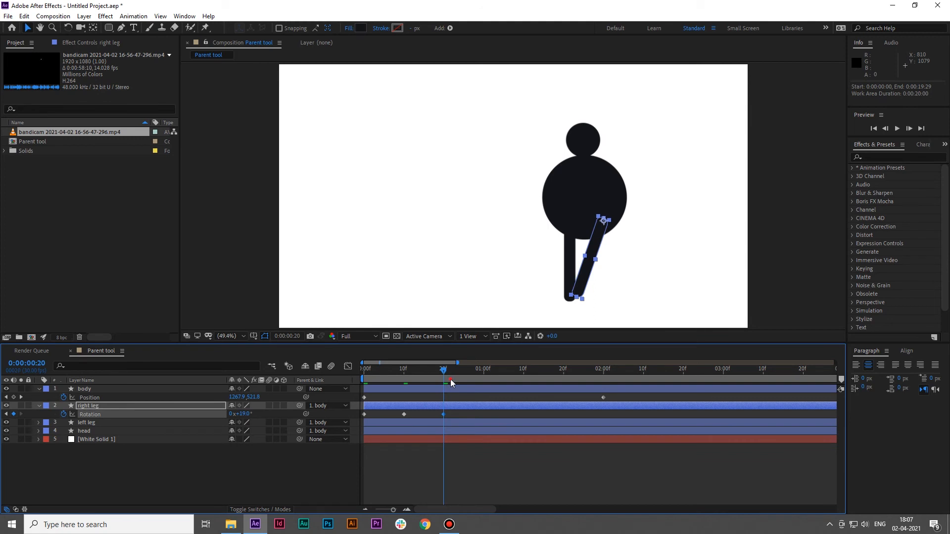
Copy the right leg's -21° Rotation keyframe to 0:00:01:00
key(shift+Page_Down)
click(404, 415)
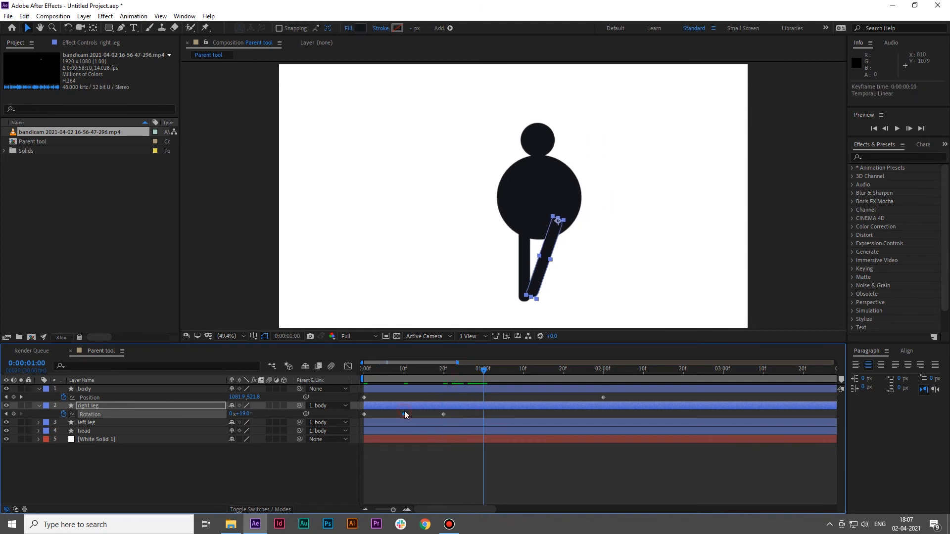
key(ctrl+c)
key(ctrl+v)
Try pasting copies of the right leg's last three Rotation keyframes at 0:00:01:10, preview the animation, and undo the paste
click(525, 381)
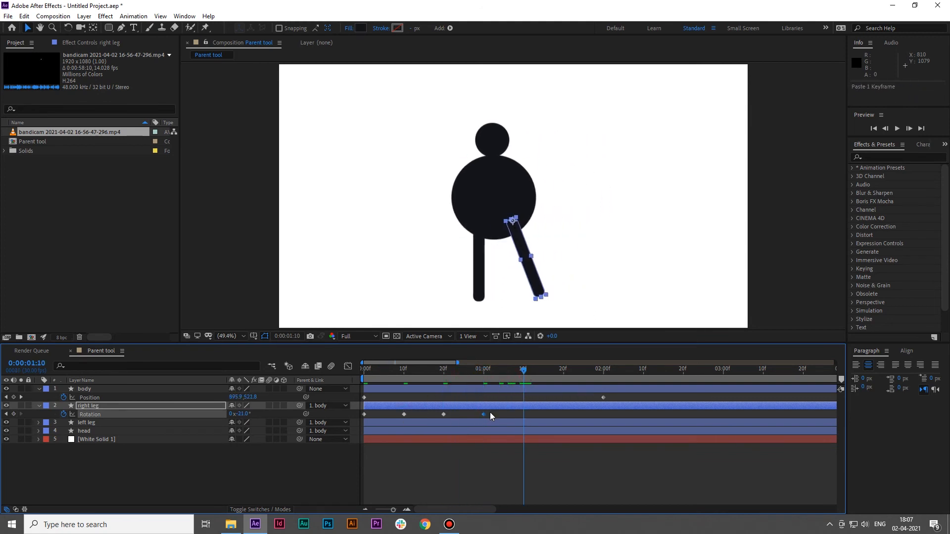
drag(489, 416, 399, 415)
key(ctrl+c)
key(ctrl+v)
key(Home)
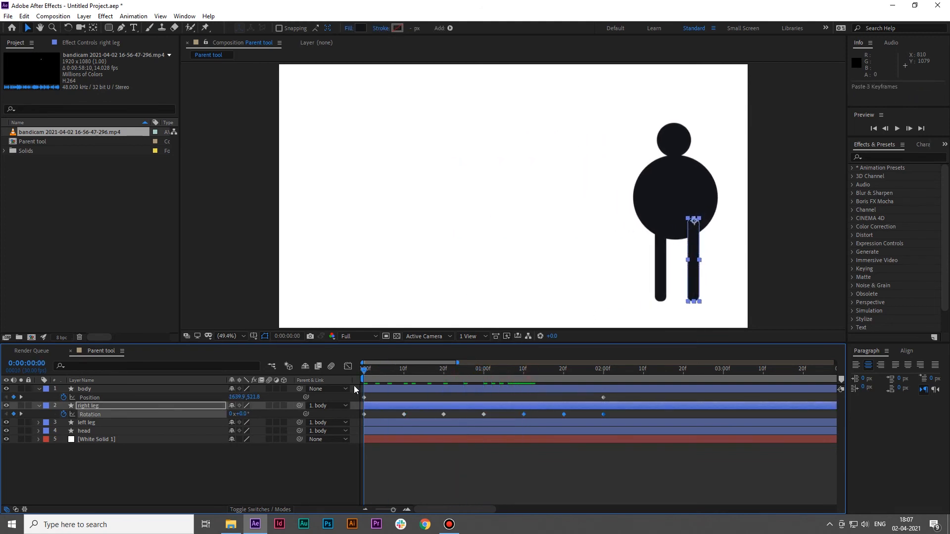
key(space)
click(522, 377)
key(ctrl+z)
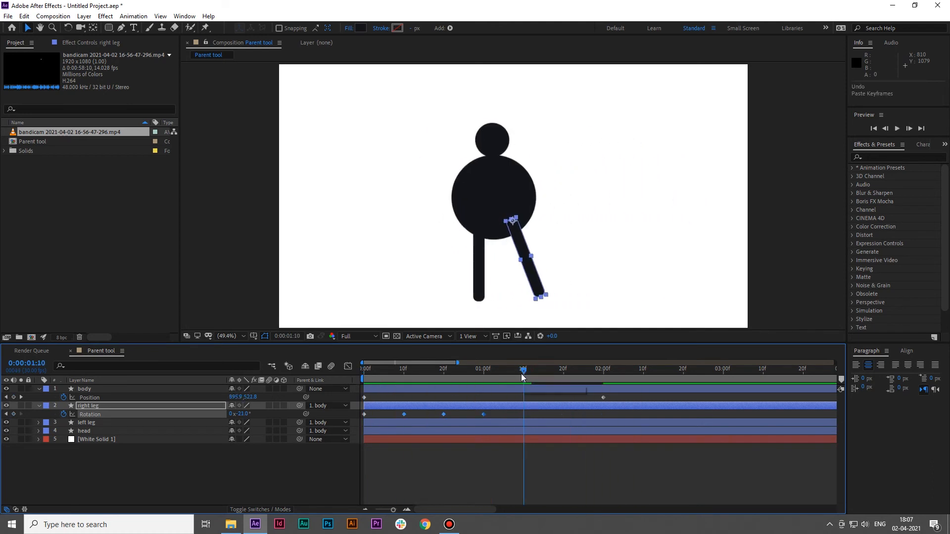
Copy the right leg's 19° Rotation keyframe to 0:00:01:10 and its -21° keyframe to 0:00:01:20
click(443, 415)
key(ctrl+c)
key(ctrl+v)
click(564, 381)
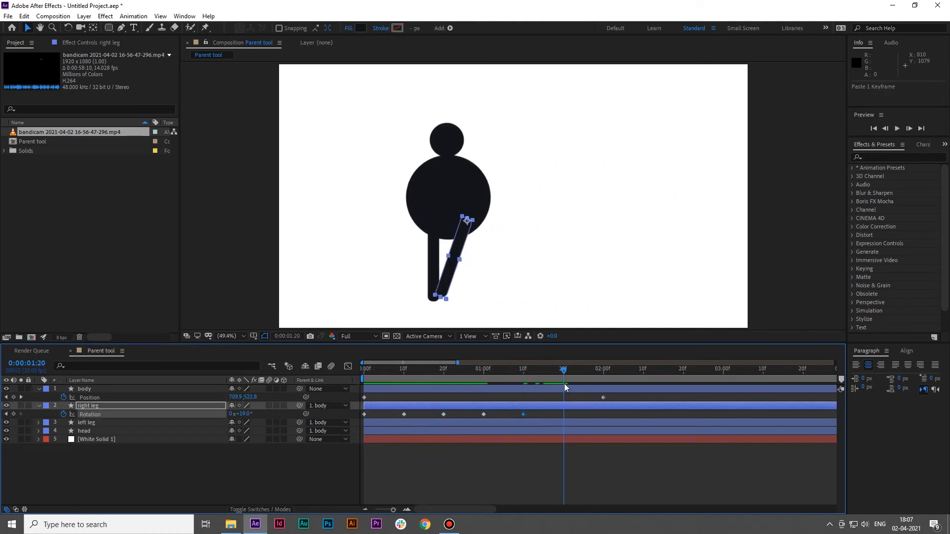
click(483, 416)
key(ctrl+c)
key(ctrl+v)
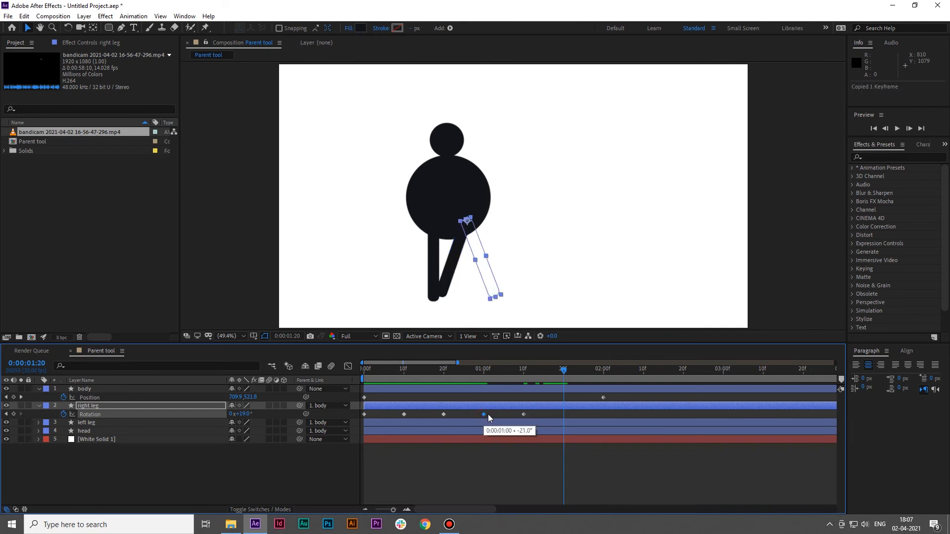
Try an extra Rotation keyframe for the right leg at 0:00:02:00, and delete it
drag(563, 377, 583, 398)
key(k)
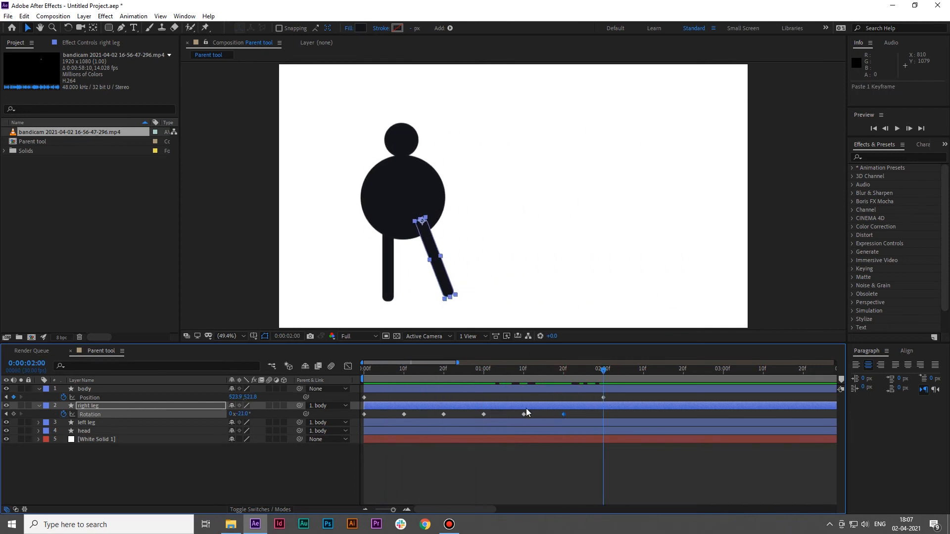
click(524, 415)
key(ctrl+c)
key(ctrl+v)
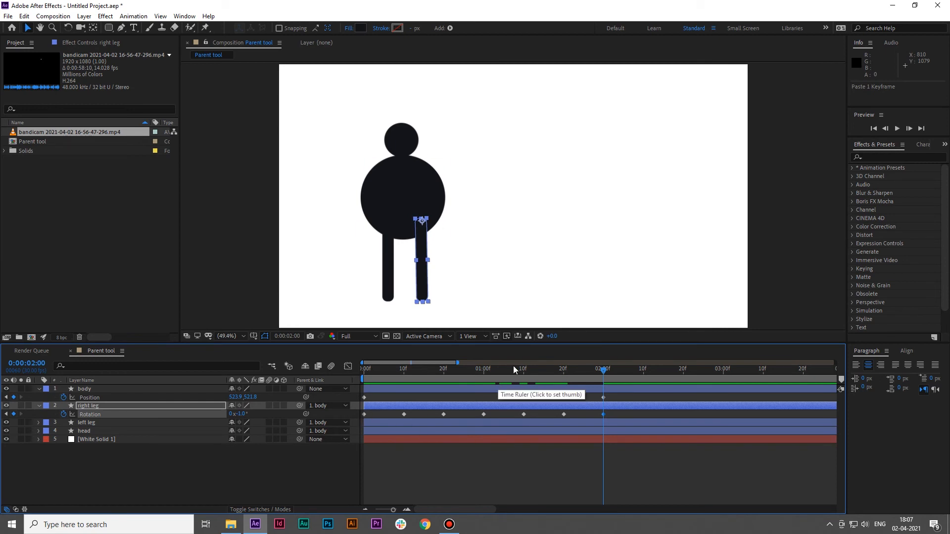
drag(513, 370, 603, 407)
key(Delete)
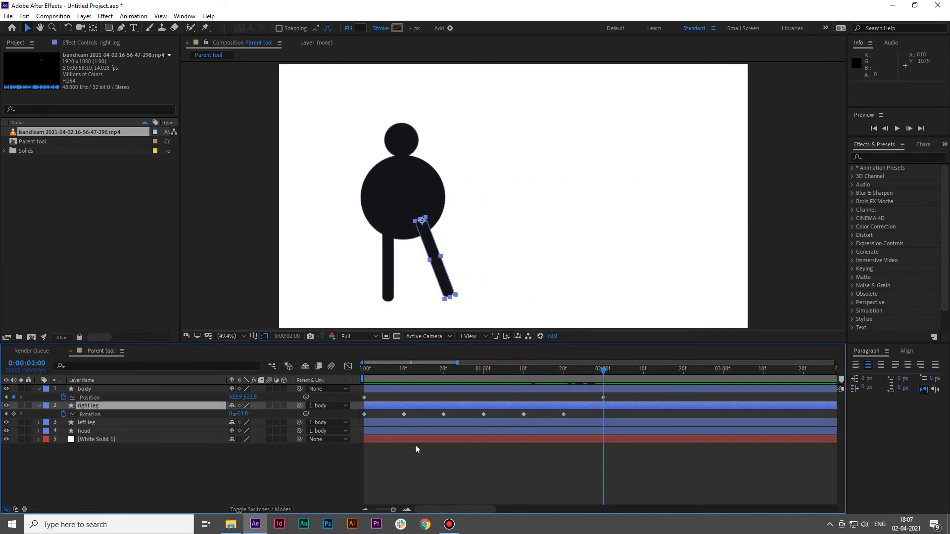
Copy the right leg's first Rotation keyframe, 0°, to 0:00:02:00
click(363, 414)
key(ctrl+c)
key(ctrl+v)
Reveal the left leg layer's Rotation property and start keyframing it at 0:00:00:00
drag(466, 378, 316, 394)
click(84, 423)
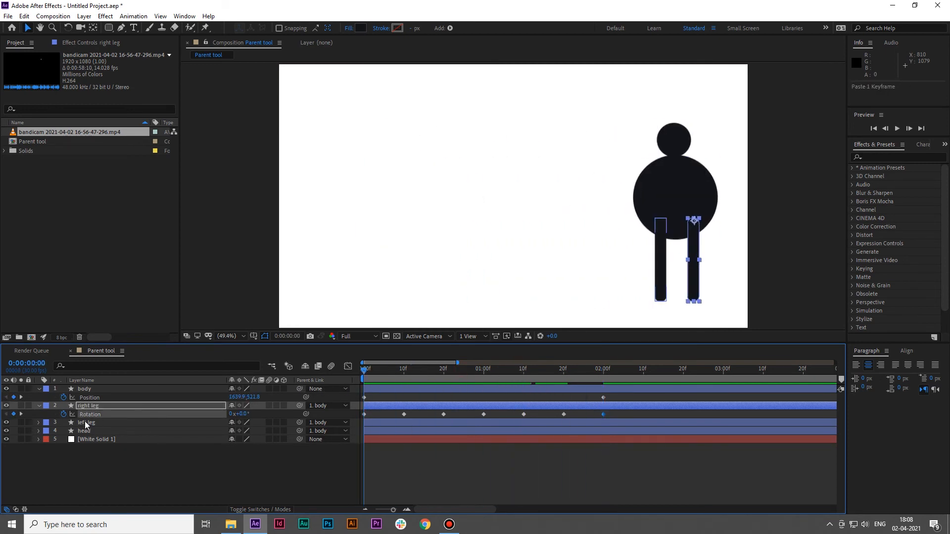
key(r)
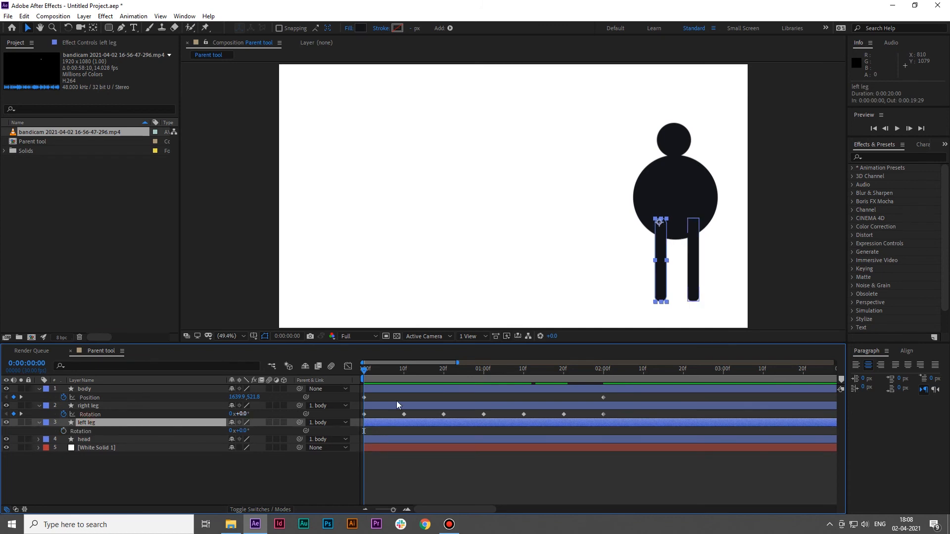
click(63, 431)
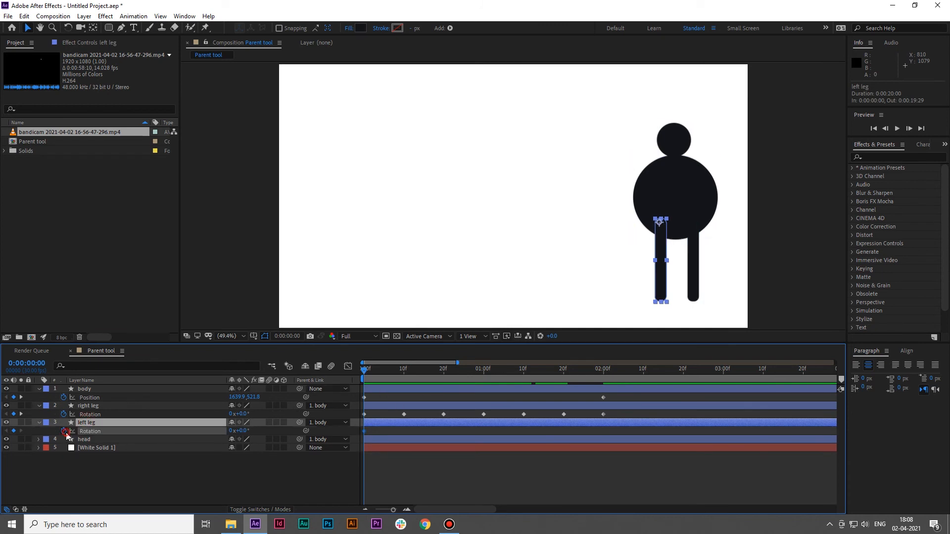
Keyframe the left leg's Rotation at 26° at 0:00:00:10 and at -22° at 0:00:00:20
drag(364, 370, 405, 385)
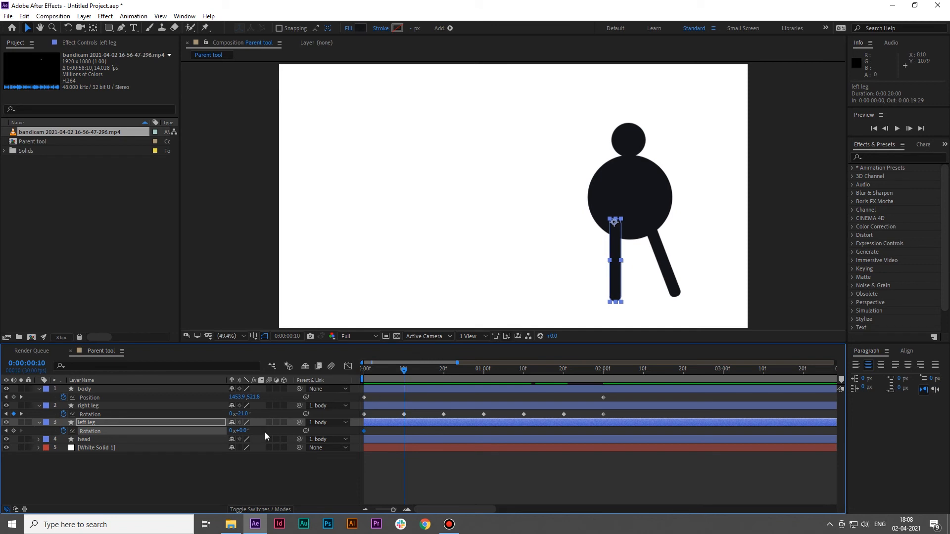
drag(242, 431, 253, 433)
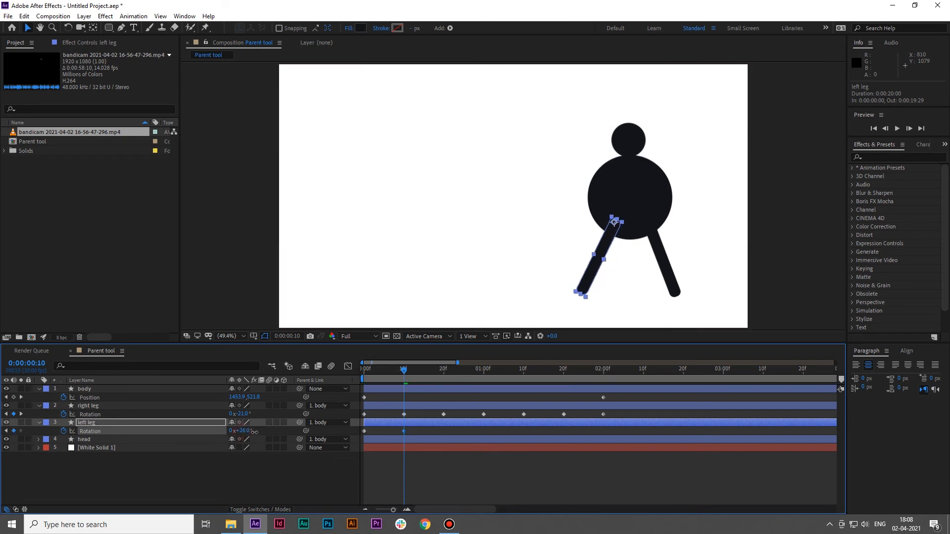
drag(405, 376, 443, 391)
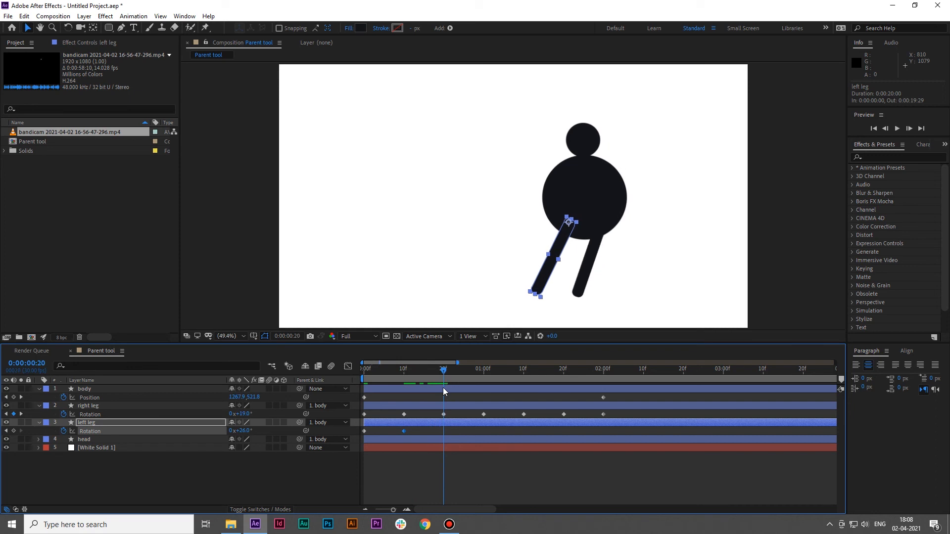
click(365, 432)
key(ctrl+c)
key(ctrl+v)
Copy the left leg's 26° Rotation keyframe to 0:00:01:00 and its -22° keyframe to 0:00:01:10
drag(443, 384, 523, 387)
click(404, 431)
key(ctrl+c)
key(ctrl+v)
click(445, 431)
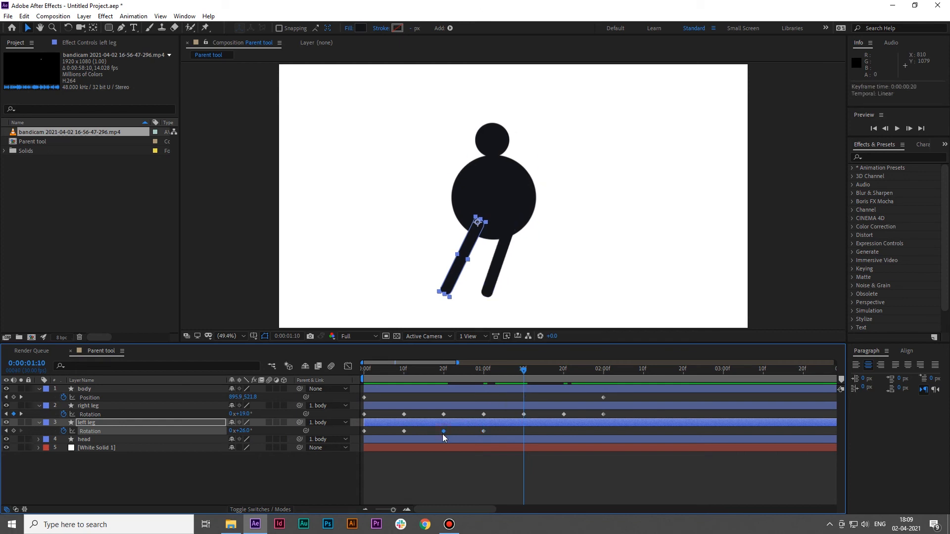
key(ctrl+c)
key(ctrl+v)
Copy the left leg's 26° Rotation keyframe to 0:00:01:20 and its first keyframe, 0°, to 0:00:02:00
drag(526, 381, 564, 388)
click(484, 431)
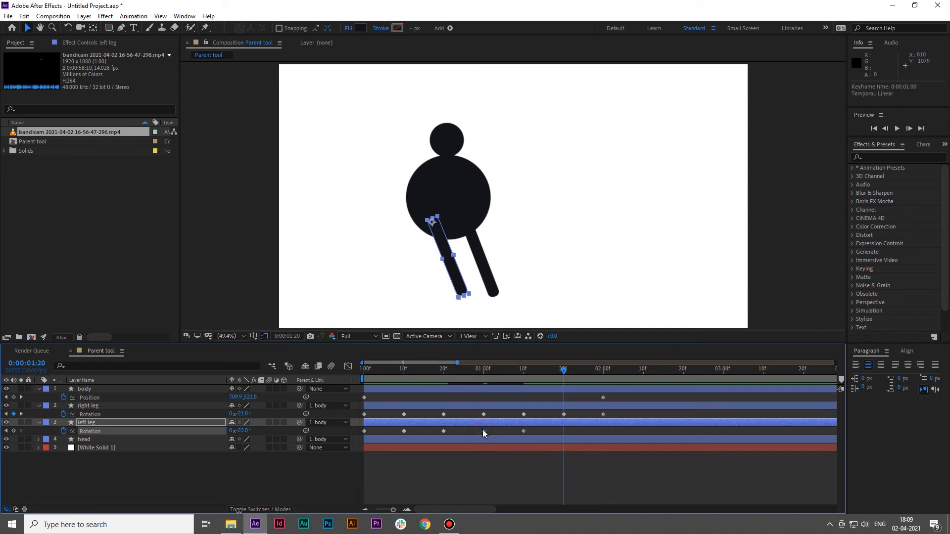
key(ctrl+c)
key(ctrl+v)
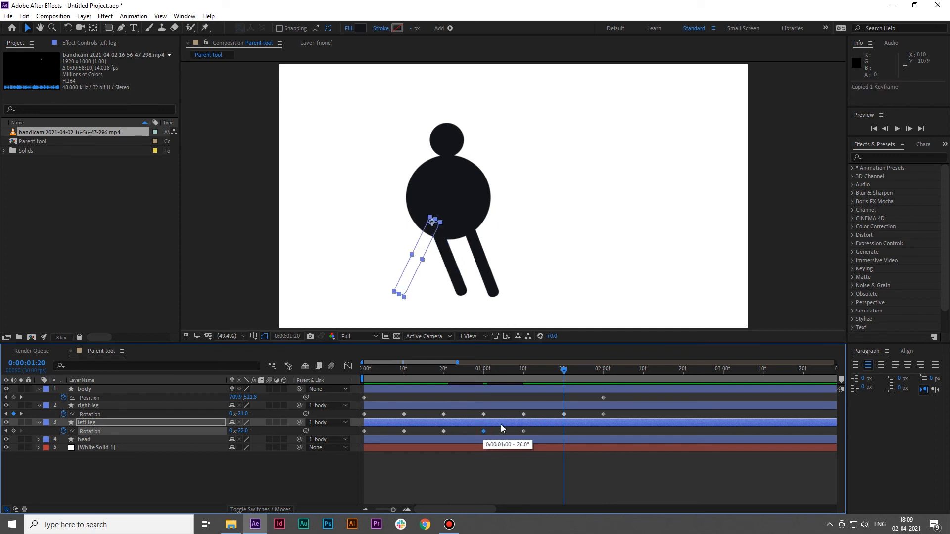
drag(584, 378, 604, 389)
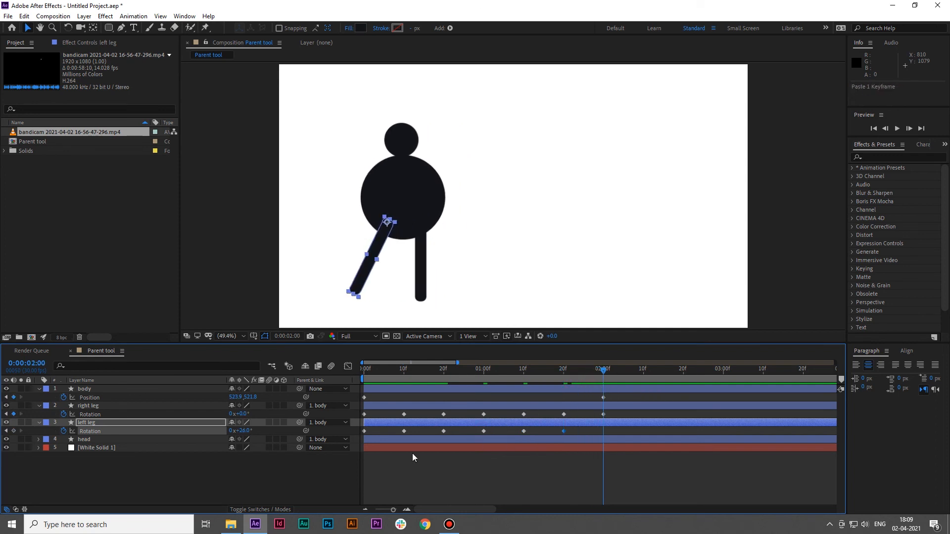
click(364, 432)
key(ctrl+c)
key(ctrl+v)
Preview the walking animation from the beginning of the composition, playing it twice, and stop playback
click(403, 371)
key(space)
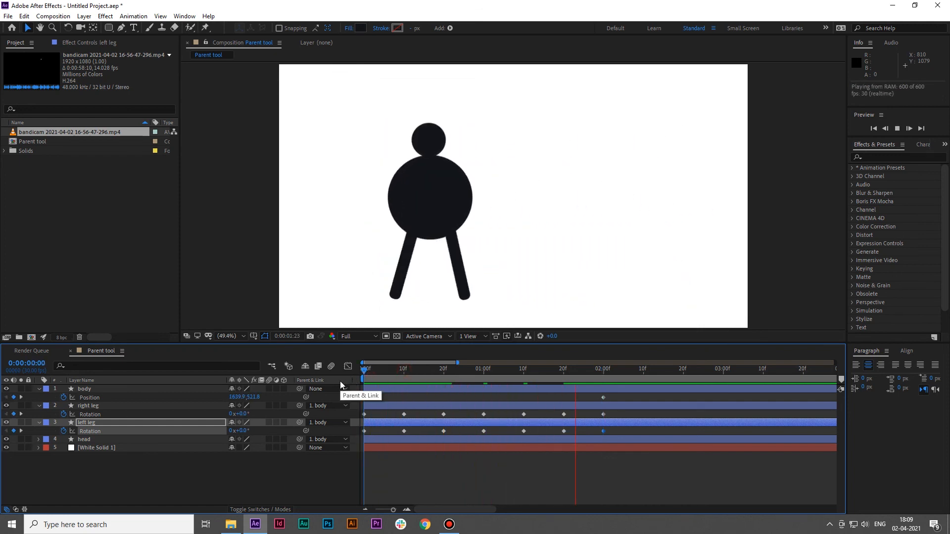
key(space)
key(space)
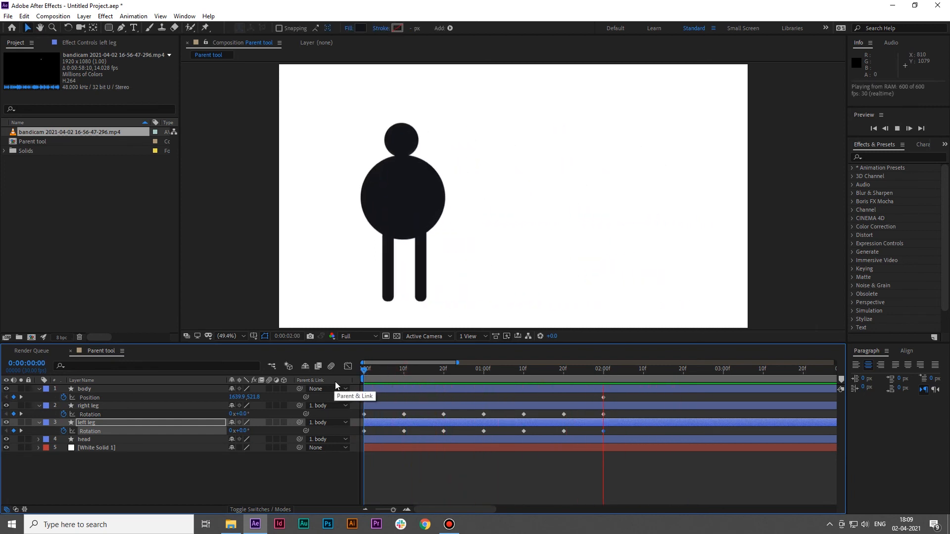
key(space)
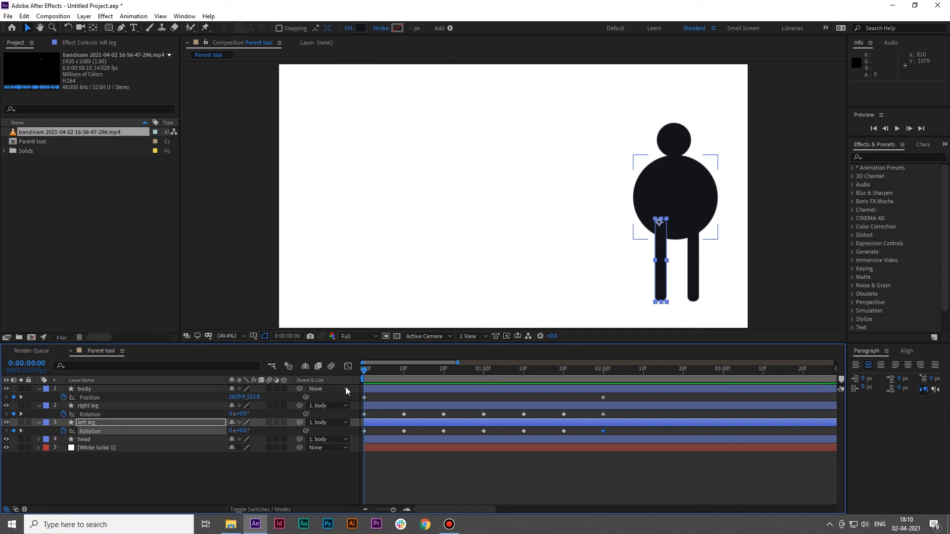